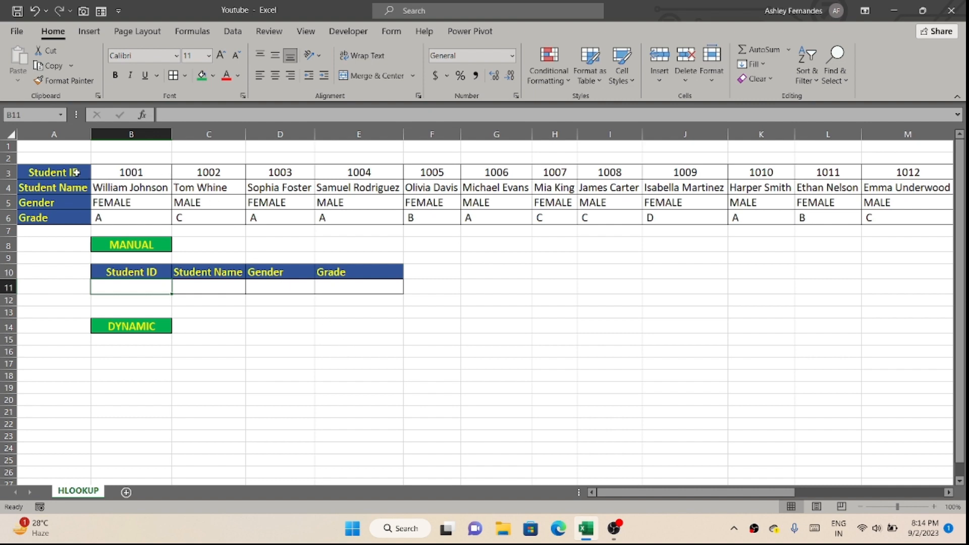
drag(84, 173, 158, 218)
click(210, 219)
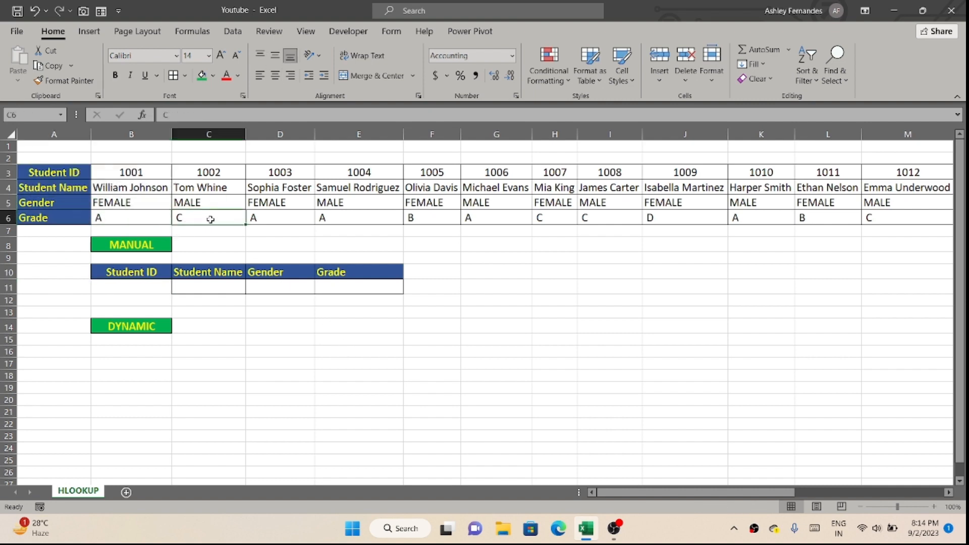
click(88, 178)
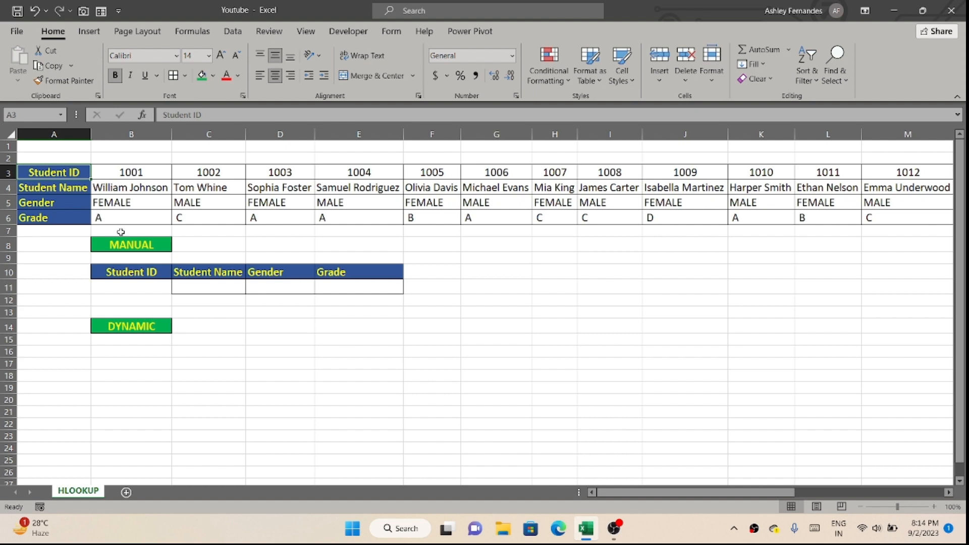
click(142, 287)
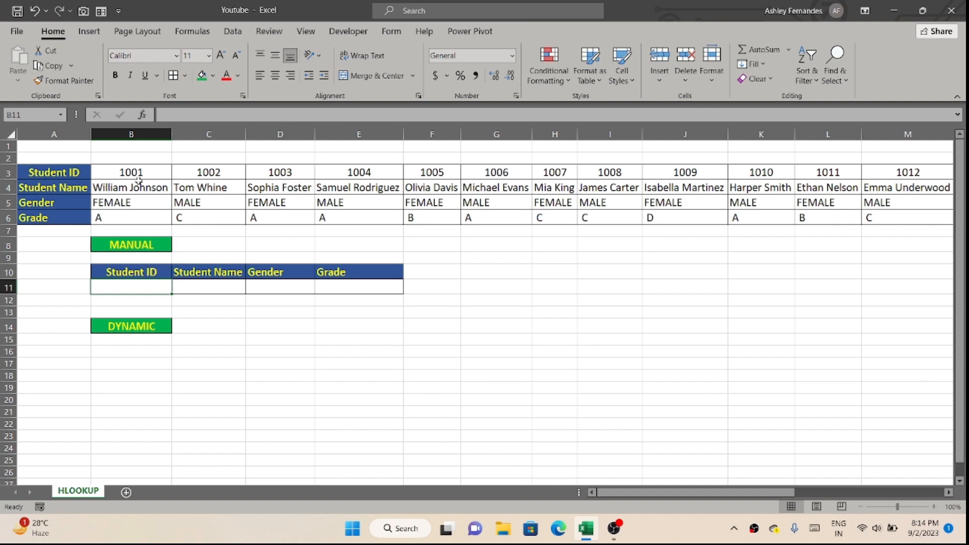
click(149, 302)
click(143, 244)
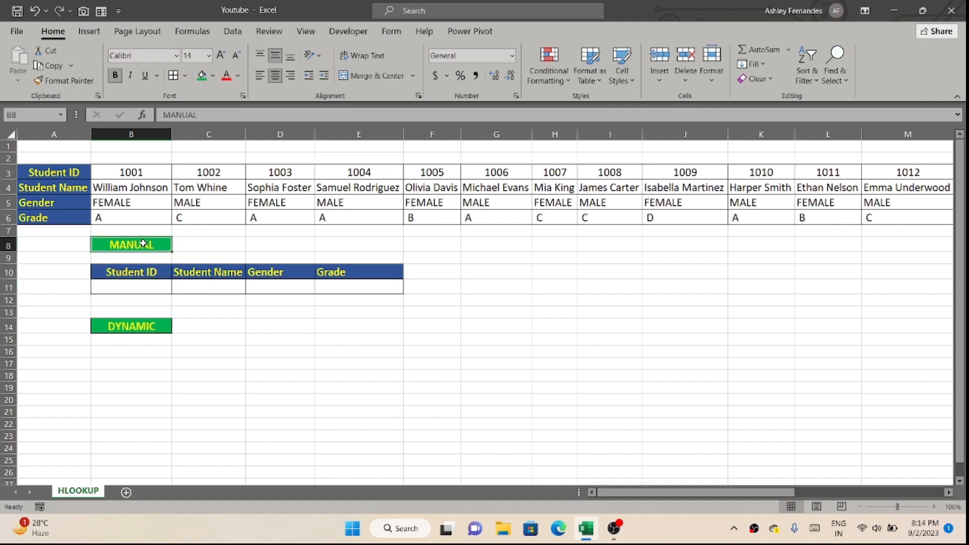
Step: Add list data validation to cell B11 with the student IDs in =$B$3:$U$3 as the source
click(151, 287)
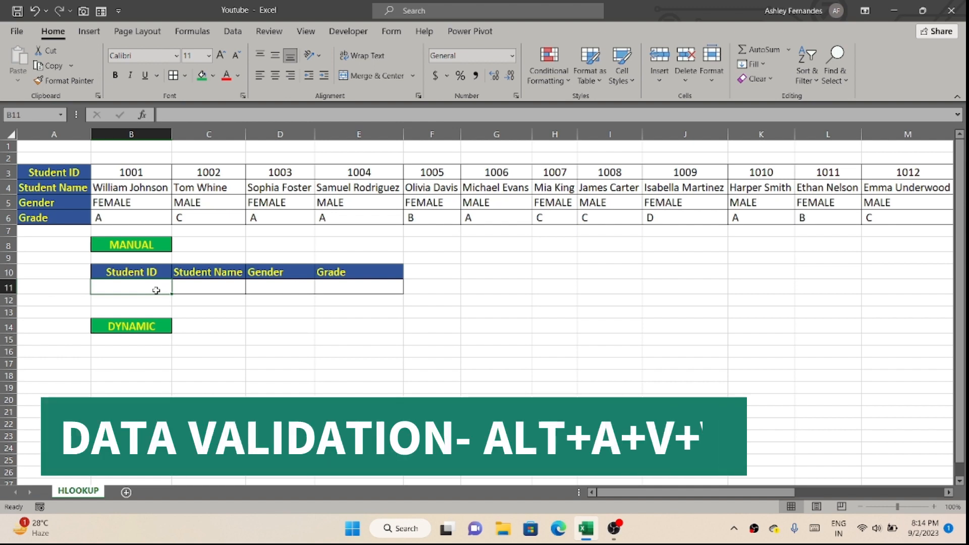
key(alt)
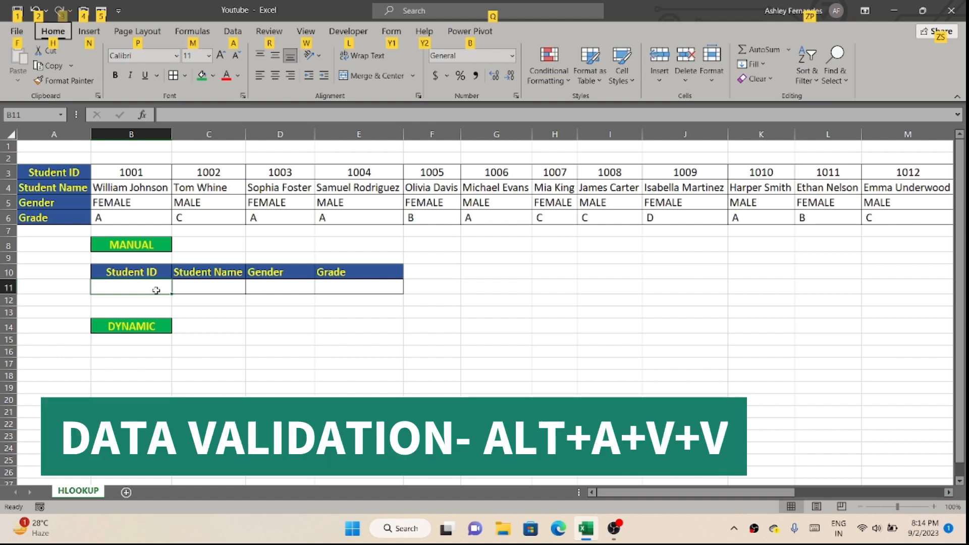
key(a)
key(v)
key(v)
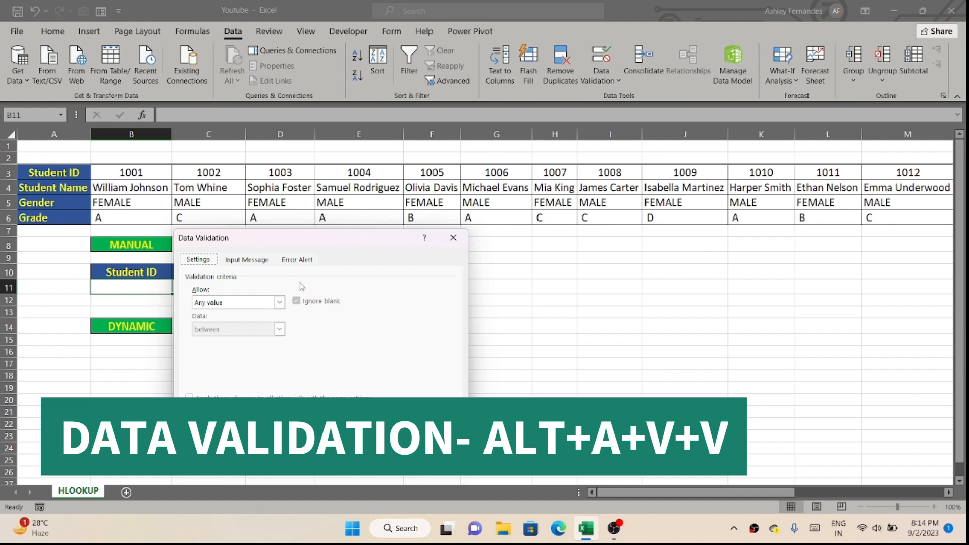
click(278, 302)
click(259, 350)
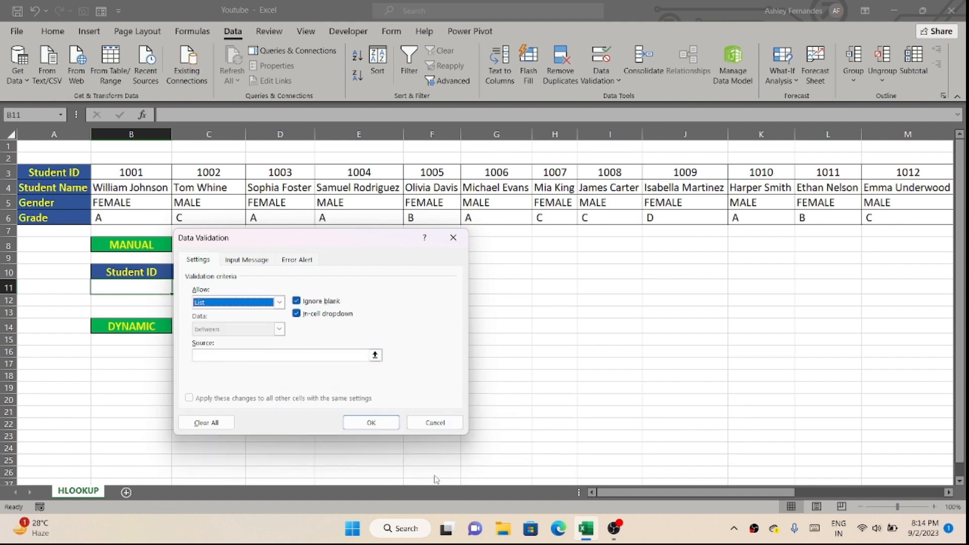
click(369, 355)
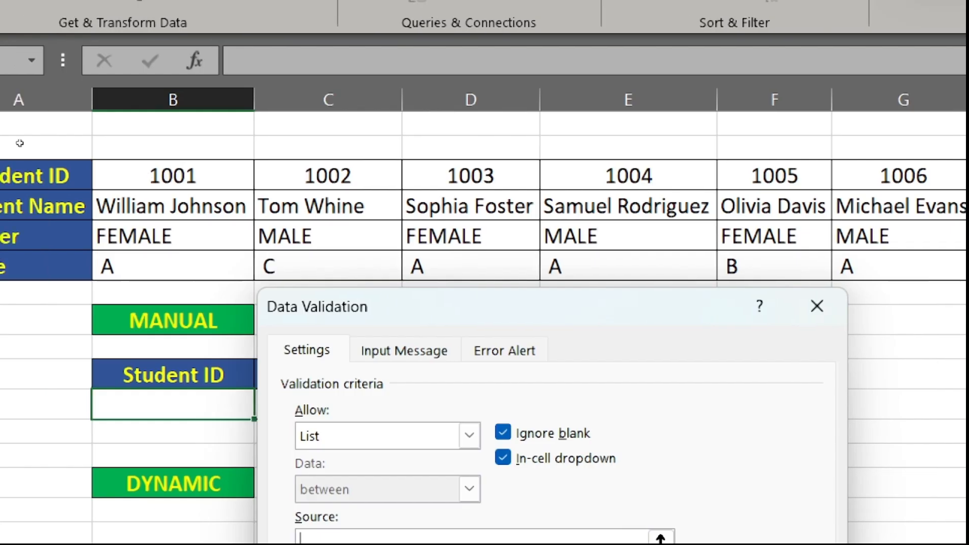
click(278, 167)
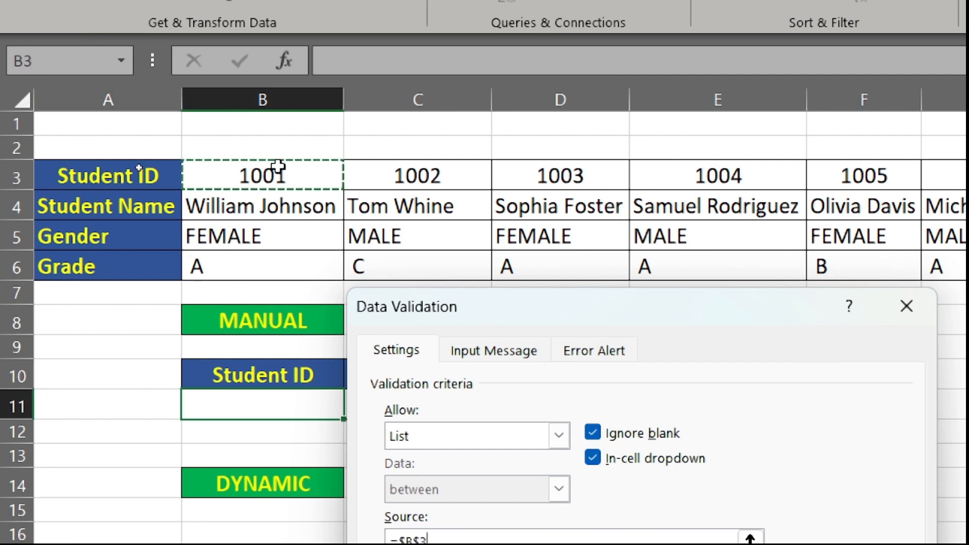
key(ctrl+shift+Right)
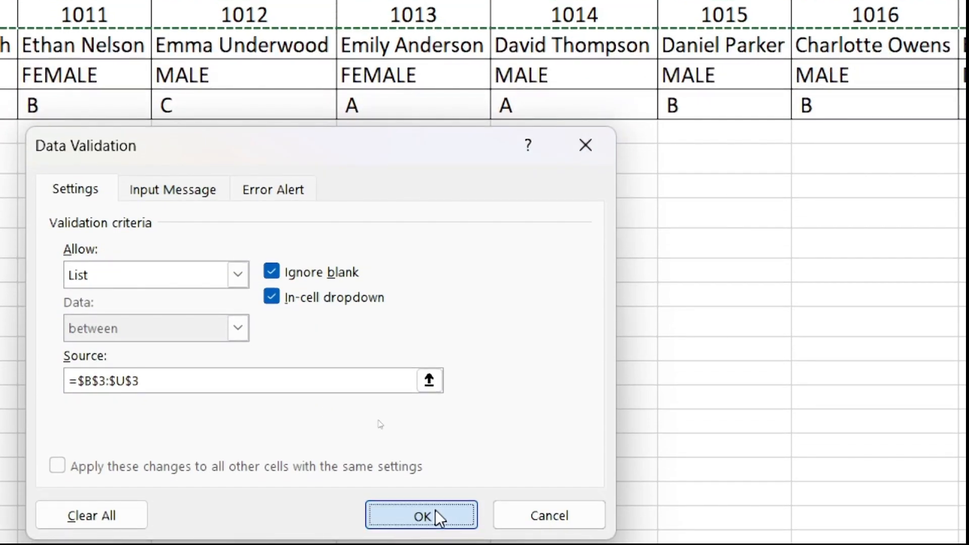
click(434, 515)
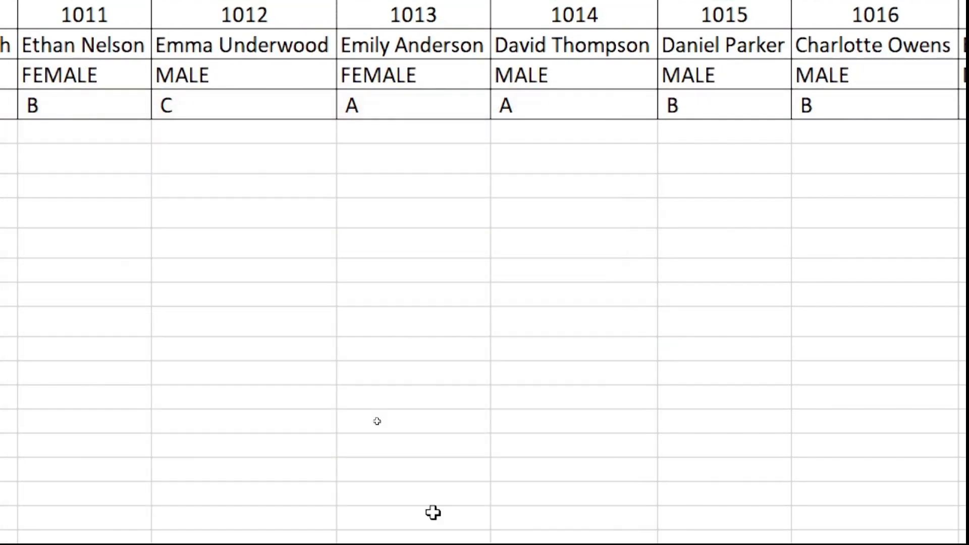
key(super+minus)
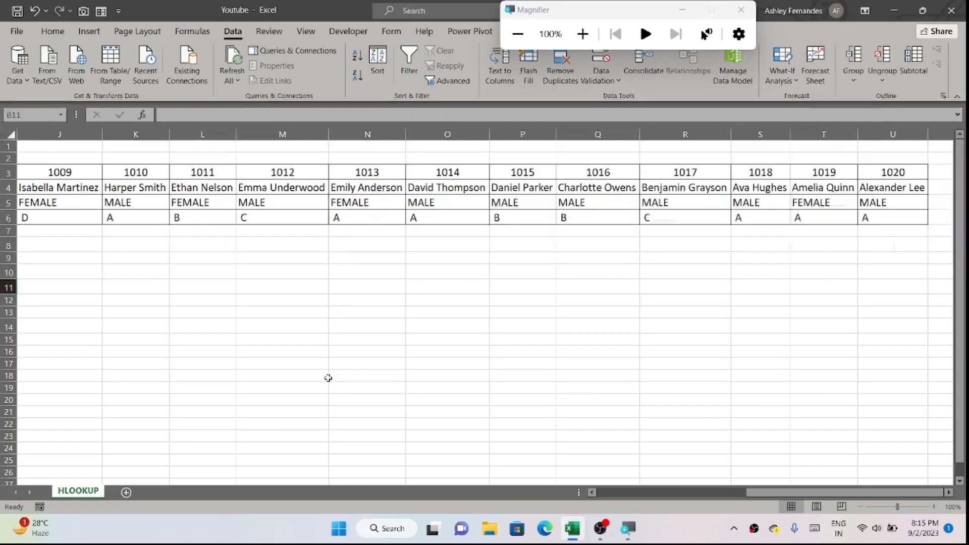
click(744, 15)
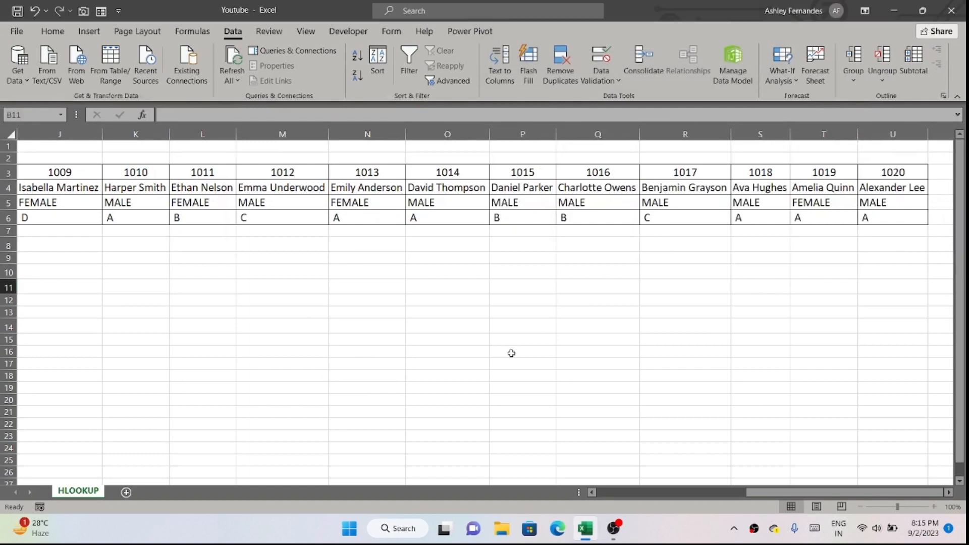
Step: Pick the eighth student ID from the dropdown in B11 and centre the cell's content horizontally
scroll(510, 352, left, 3)
click(177, 288)
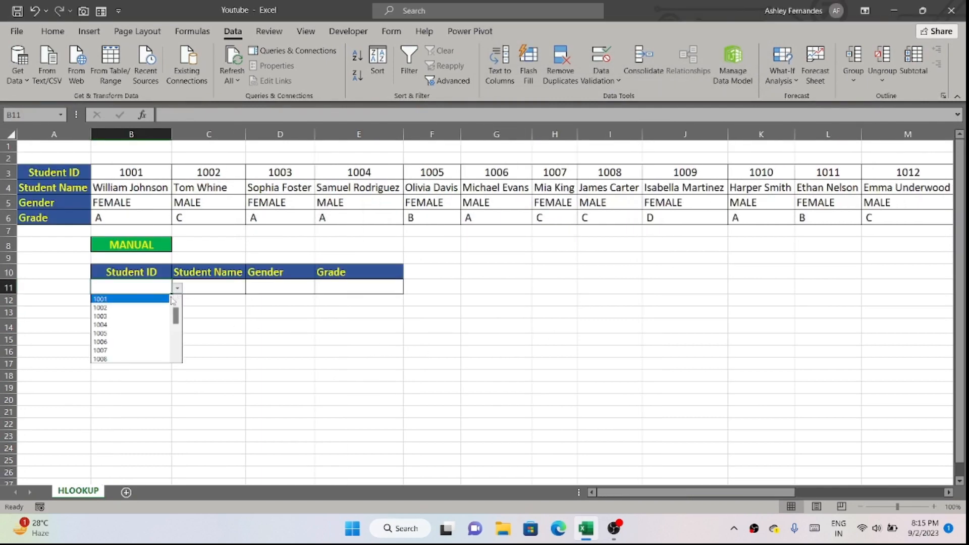
click(119, 339)
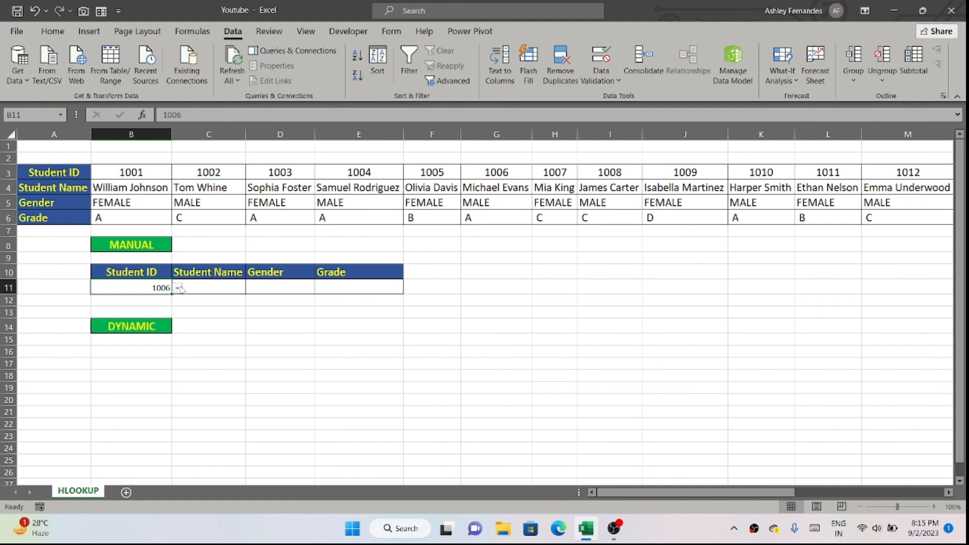
click(177, 287)
click(135, 317)
click(52, 30)
click(276, 76)
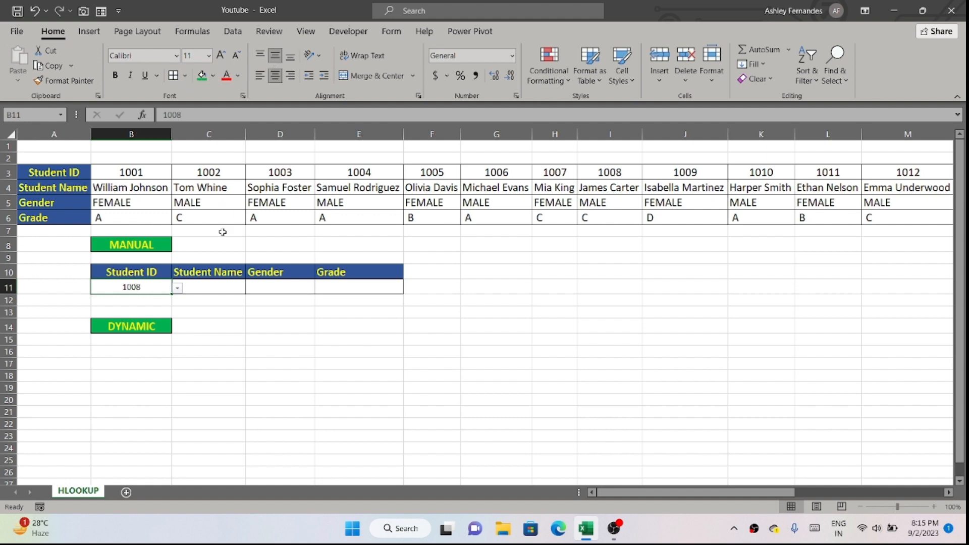
Step: Start an HLOOKUP formula in C11 under Student Name with B11 as the lookup value
click(231, 288)
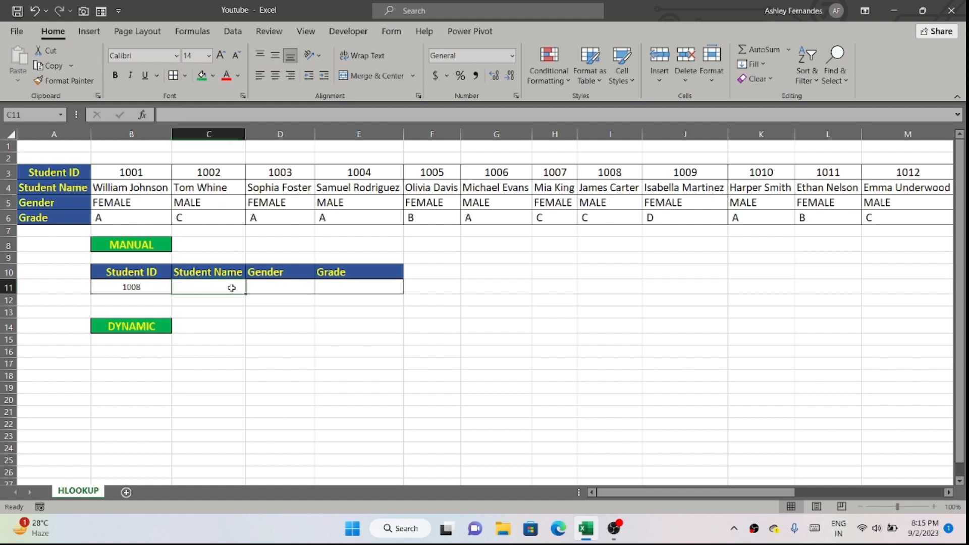
text(=)
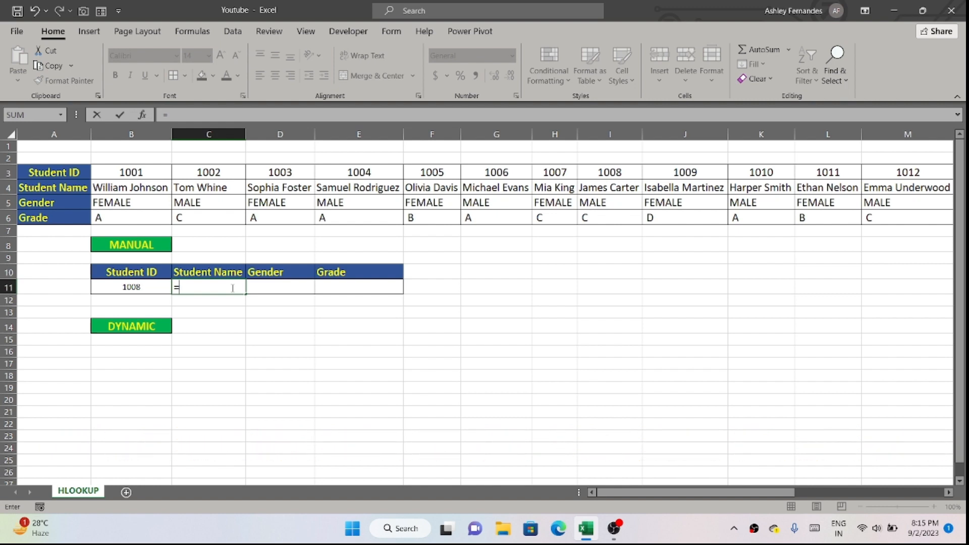
text(HLO)
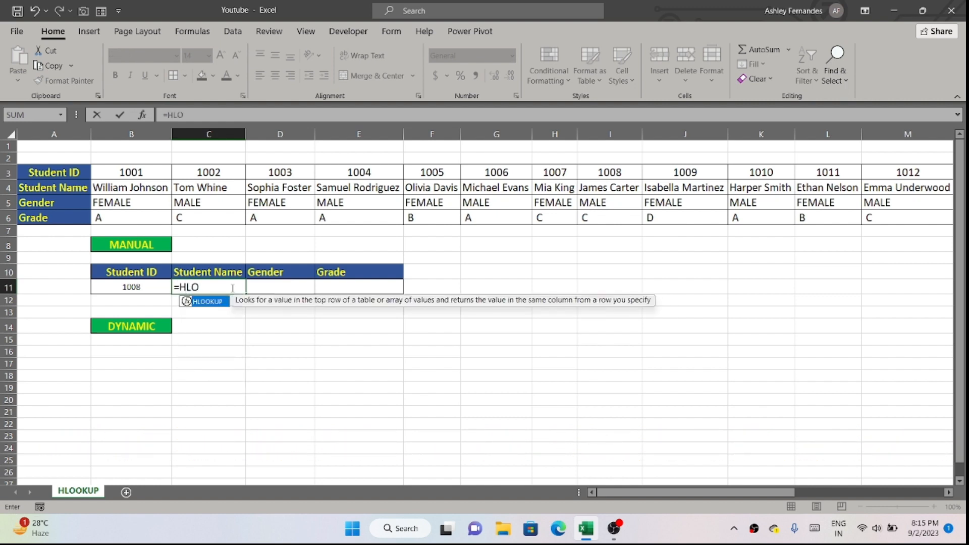
key(Tab)
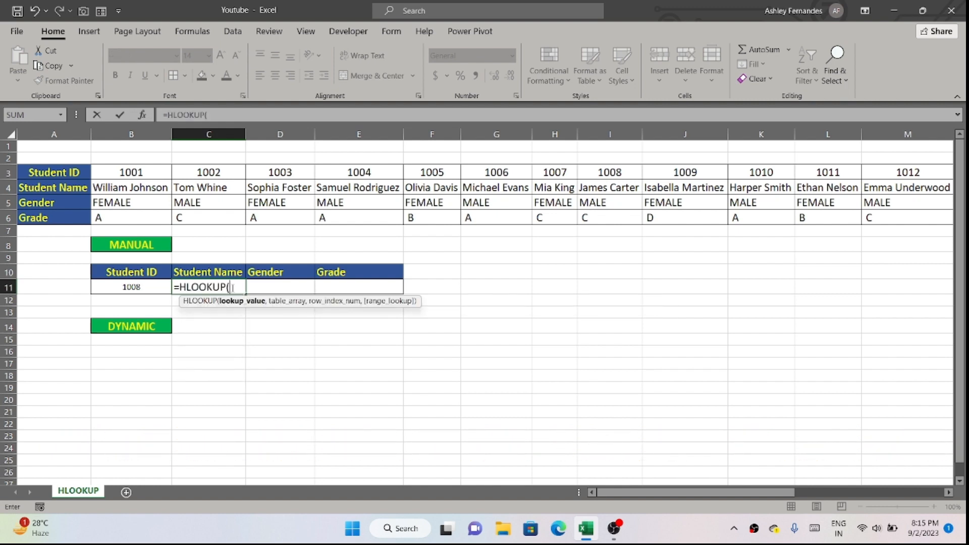
click(155, 287)
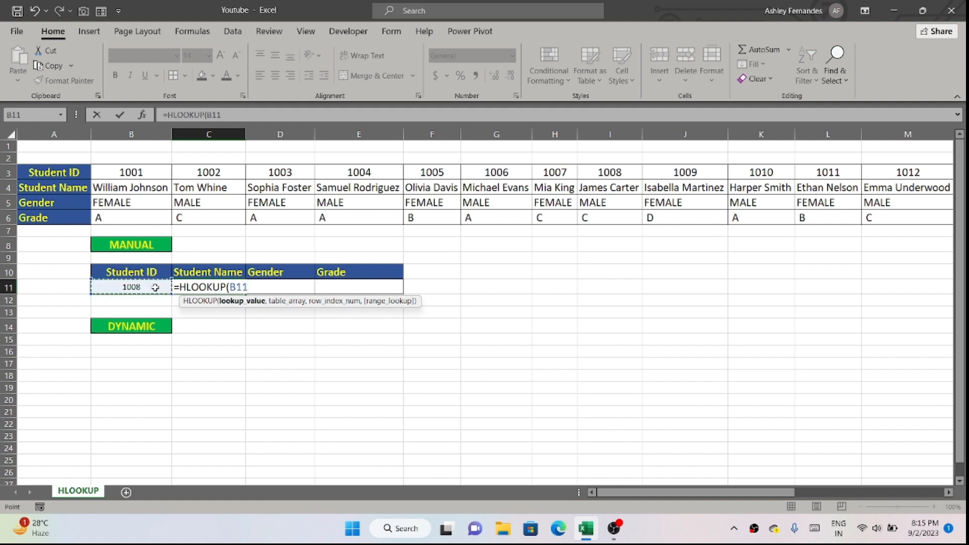
text(,)
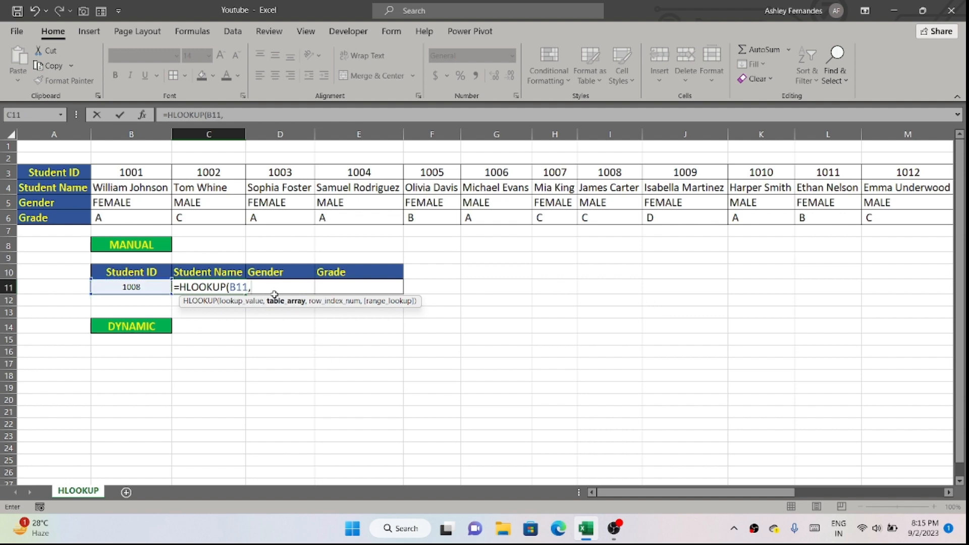
Step: Set the HLOOKUP table array to A3:U6 and the row index number to 2
click(75, 172)
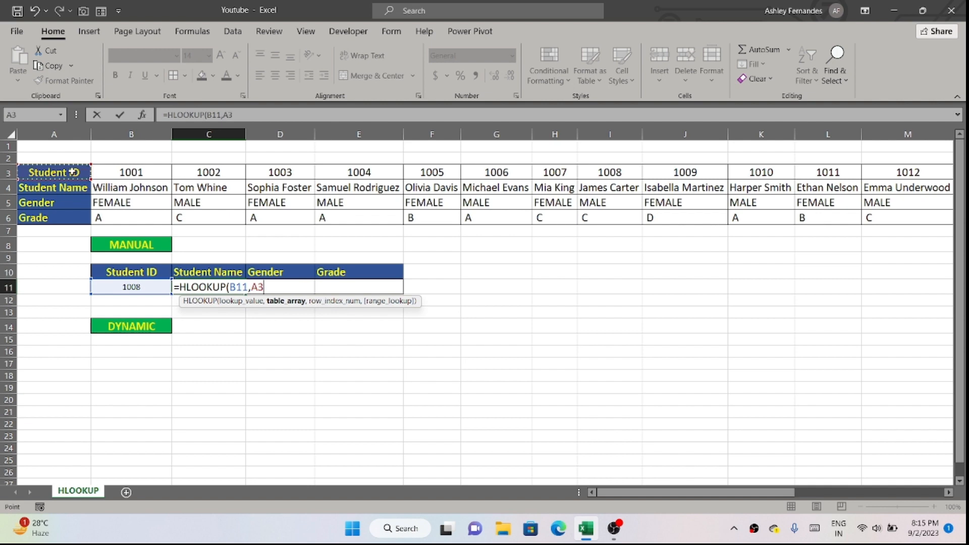
key(shift+Down)
key(shift+Down)
key(shift+Down)
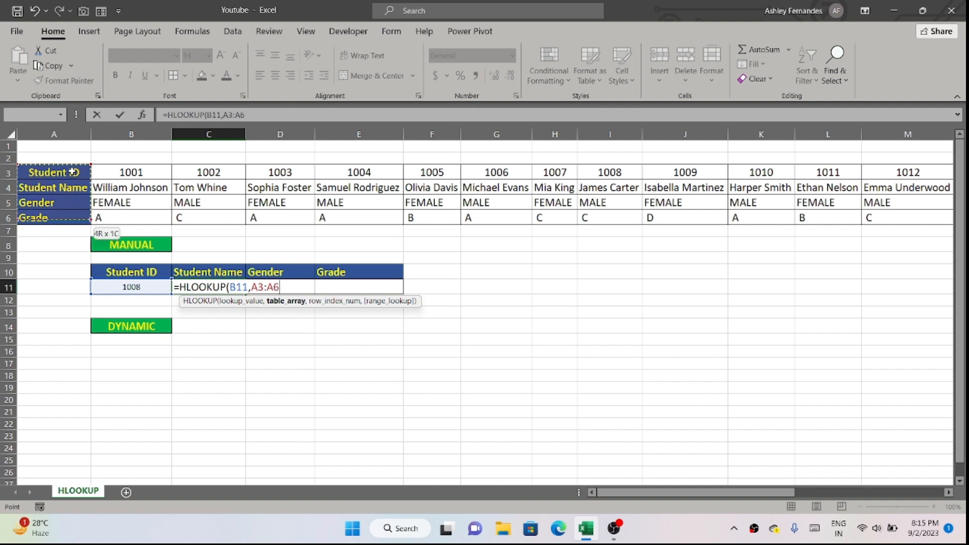
key(ctrl+shift+Right)
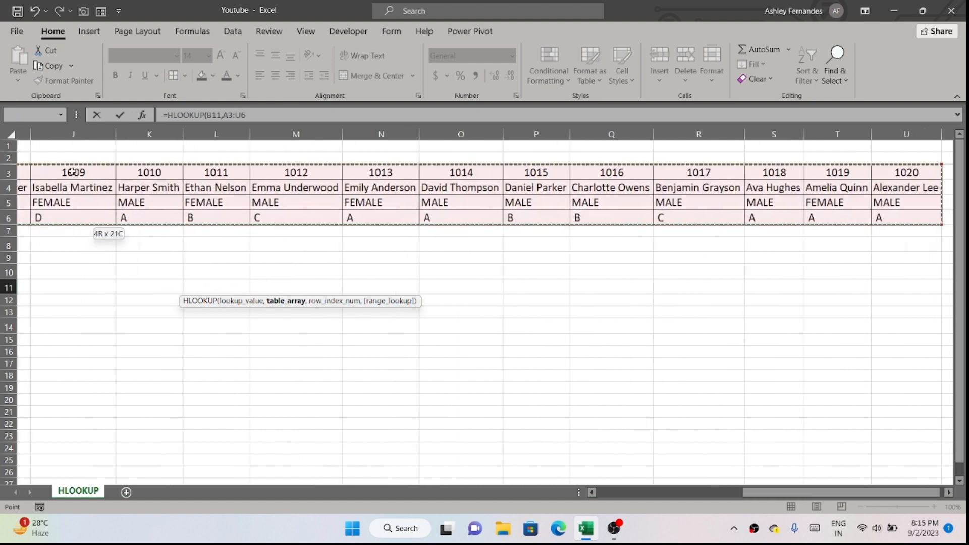
text(,)
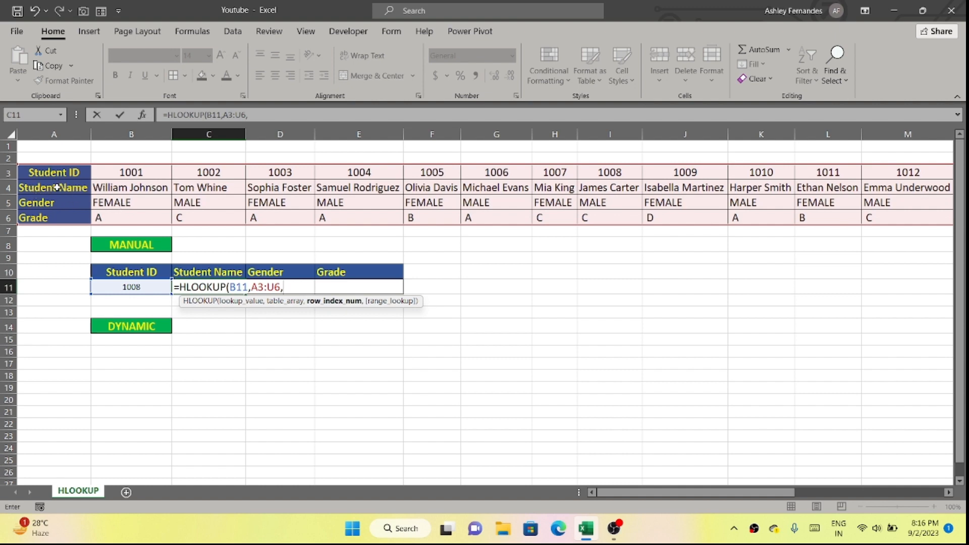
text(2,)
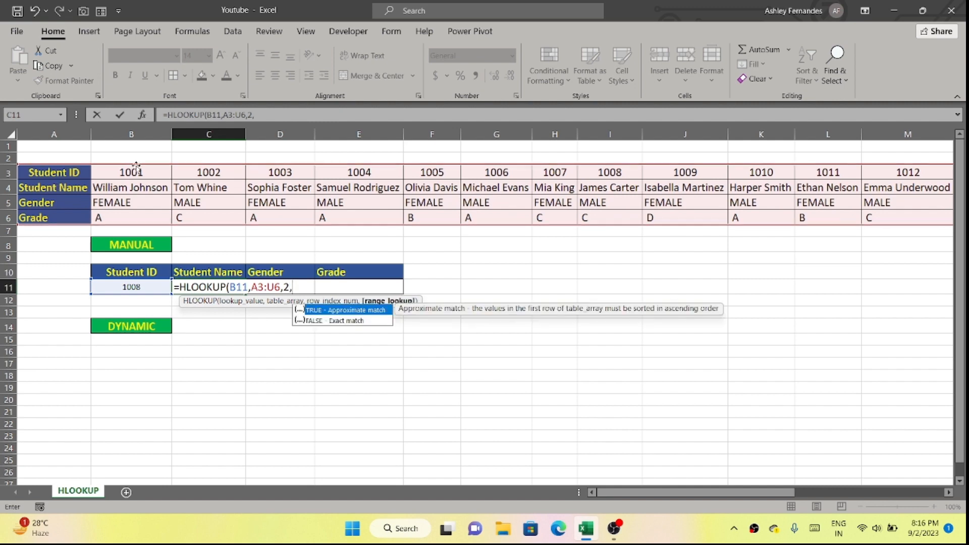
click(349, 321)
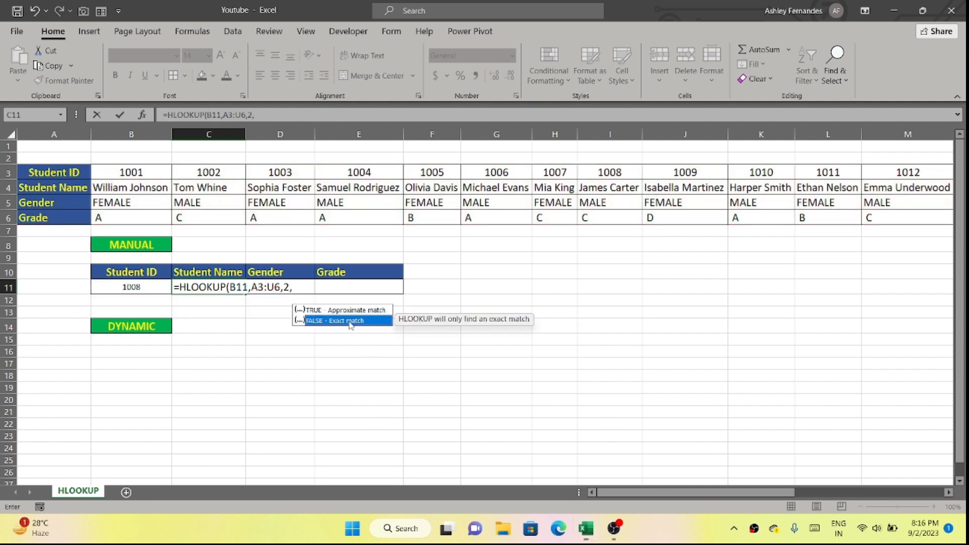
double_click(351, 321)
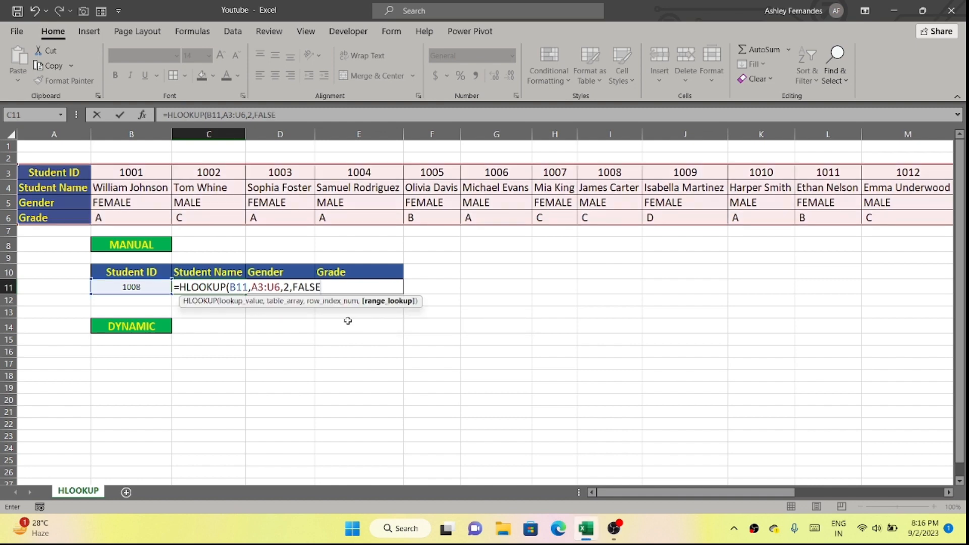
key(BackSpace)
key(BackSpace)
key(BackSpace)
key(BackSpace)
key(BackSpace)
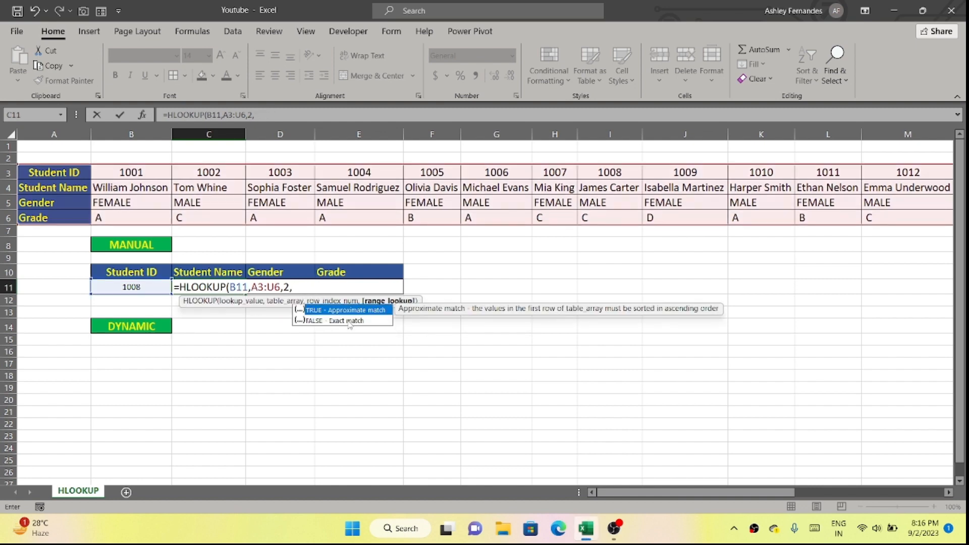
Step: Complete the C11 formula with 0 for an exact match and check the returned name against the source table
text(0)
text())
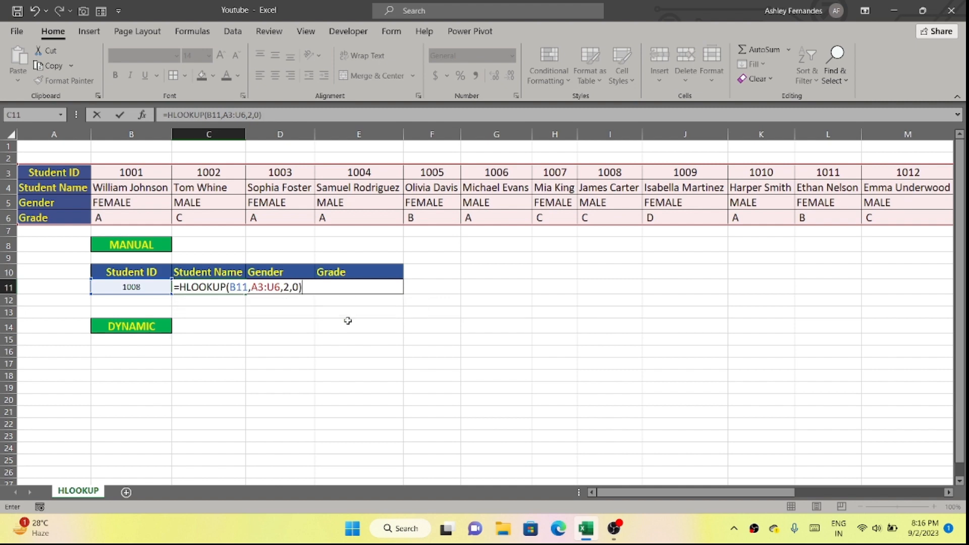
key(Return)
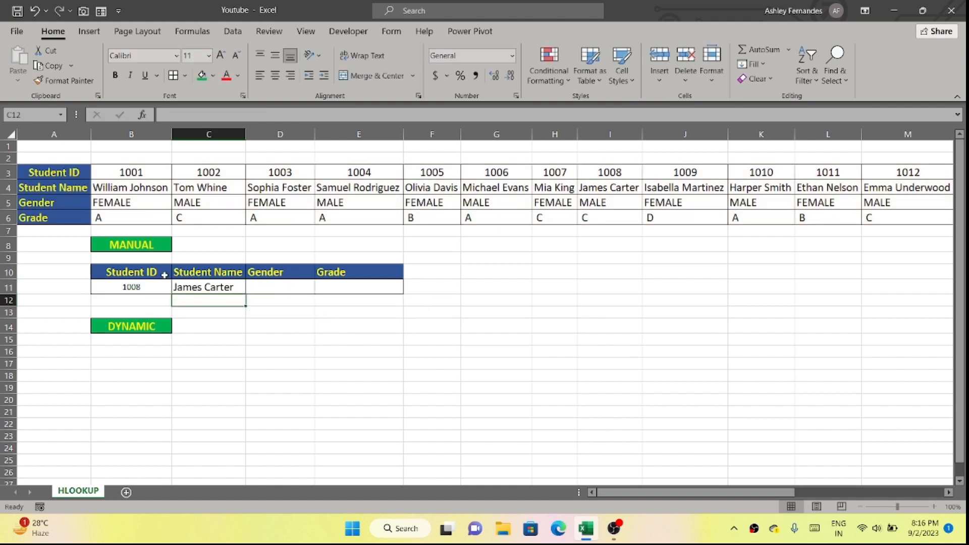
click(155, 286)
click(627, 184)
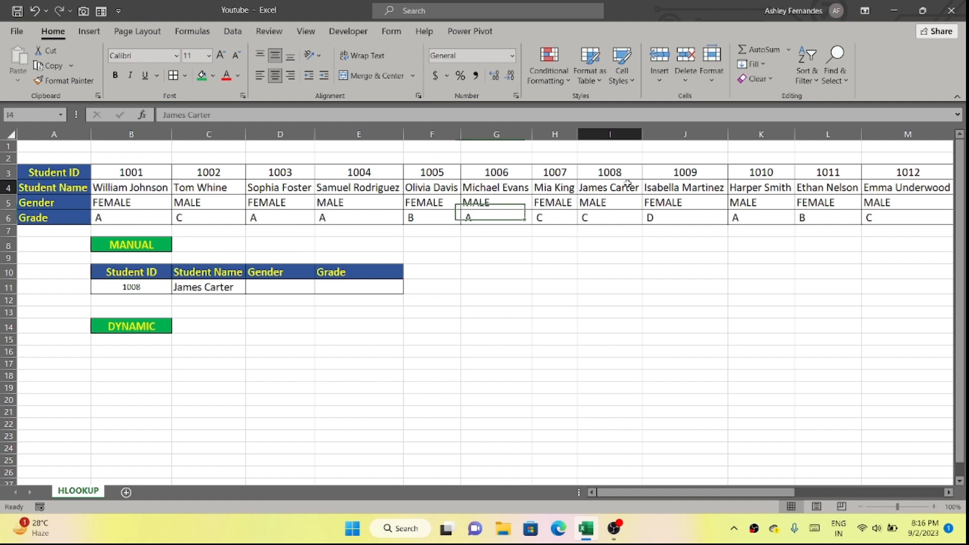
click(225, 285)
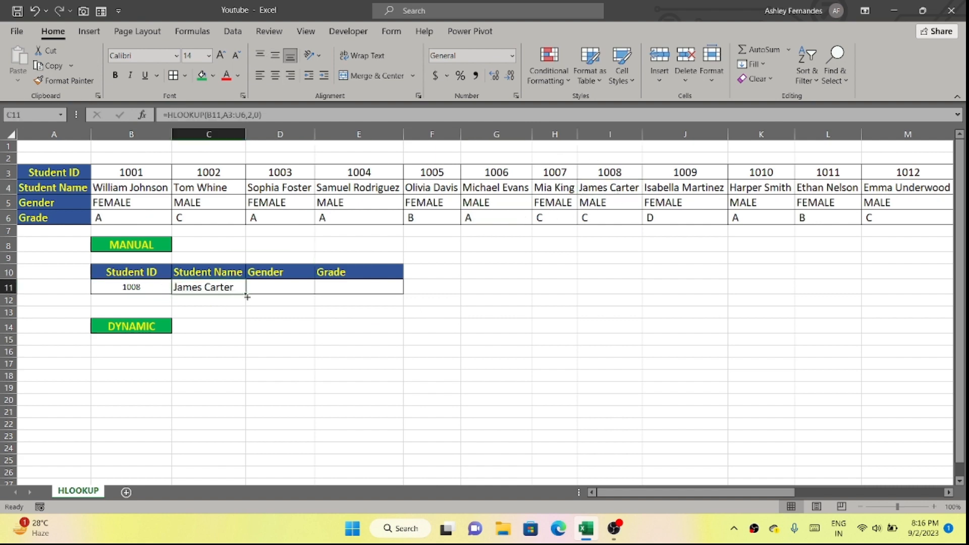
Step: Try to fill the HLOOKUP formula from C11 across Gender and Grade, and clear the filled cells D11:E11
drag(248, 292, 381, 290)
click(305, 289)
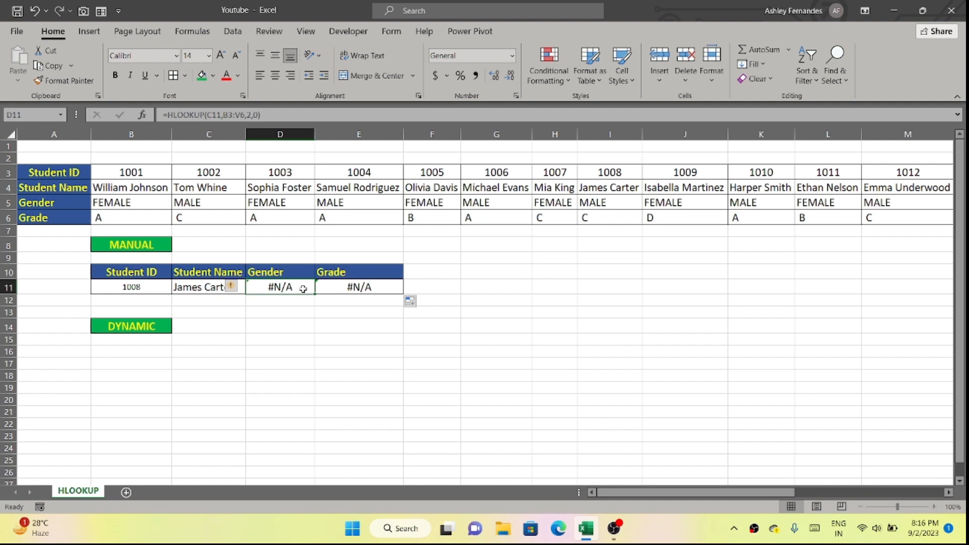
drag(303, 288, 346, 285)
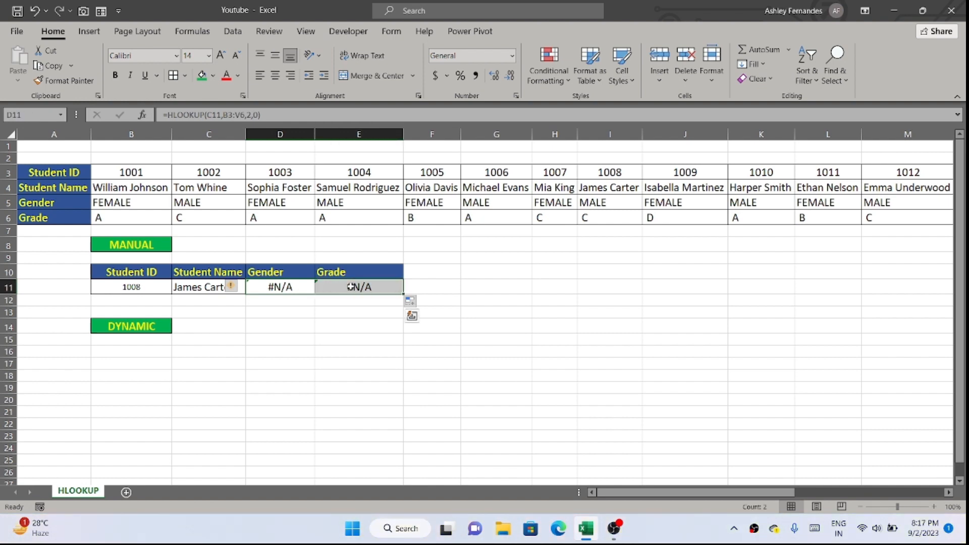
key(Delete)
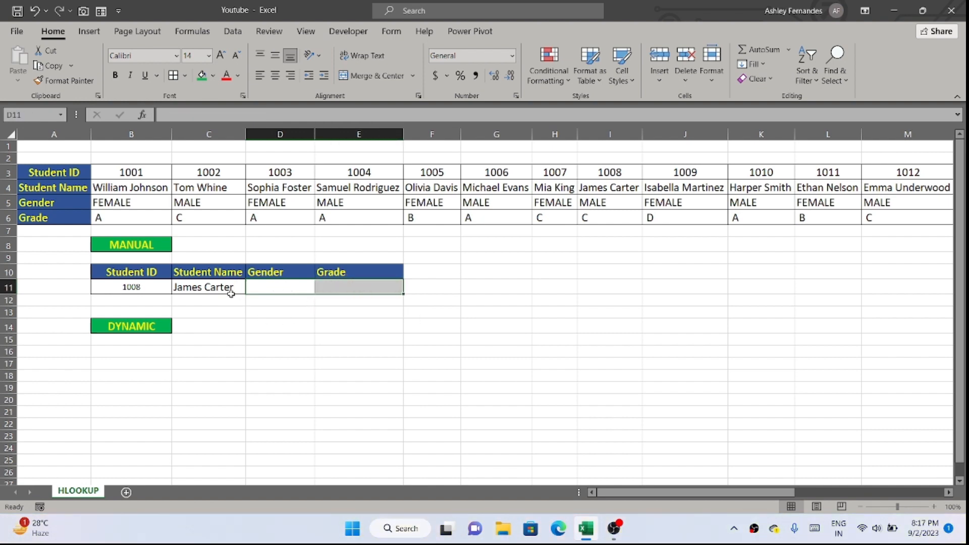
Step: Make the lookup value B11 and the table array A3:U6 absolute references in the C11 formula
click(237, 291)
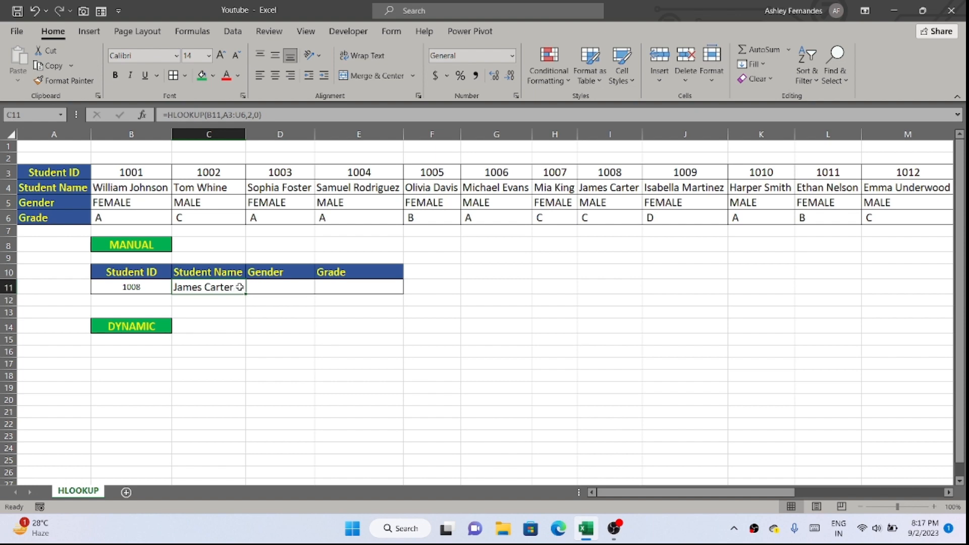
double_click(239, 286)
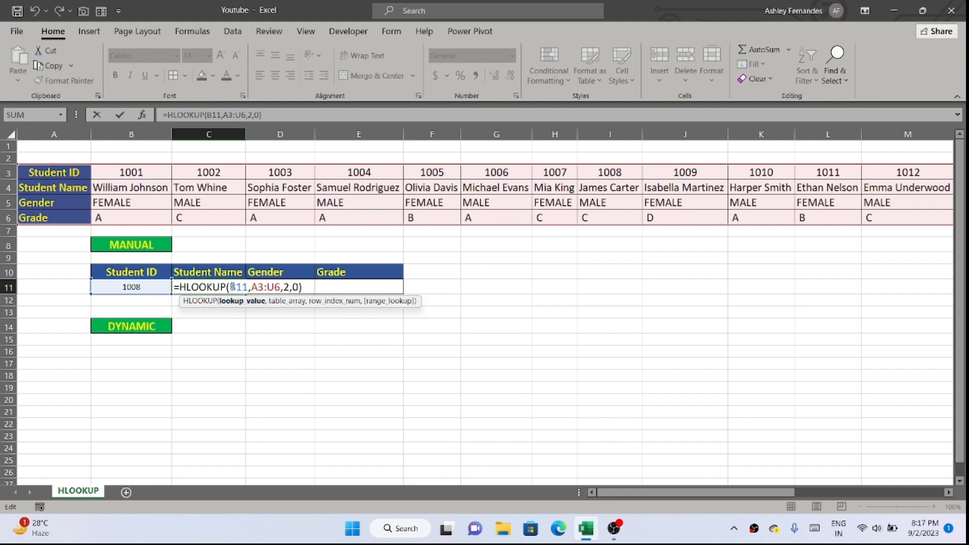
drag(232, 287, 246, 291)
key(F4)
click(291, 303)
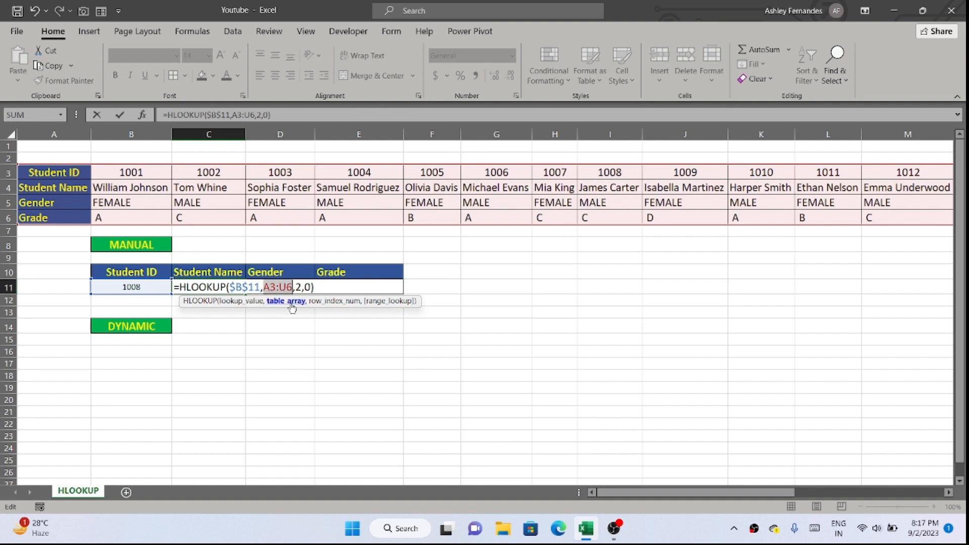
key(F4)
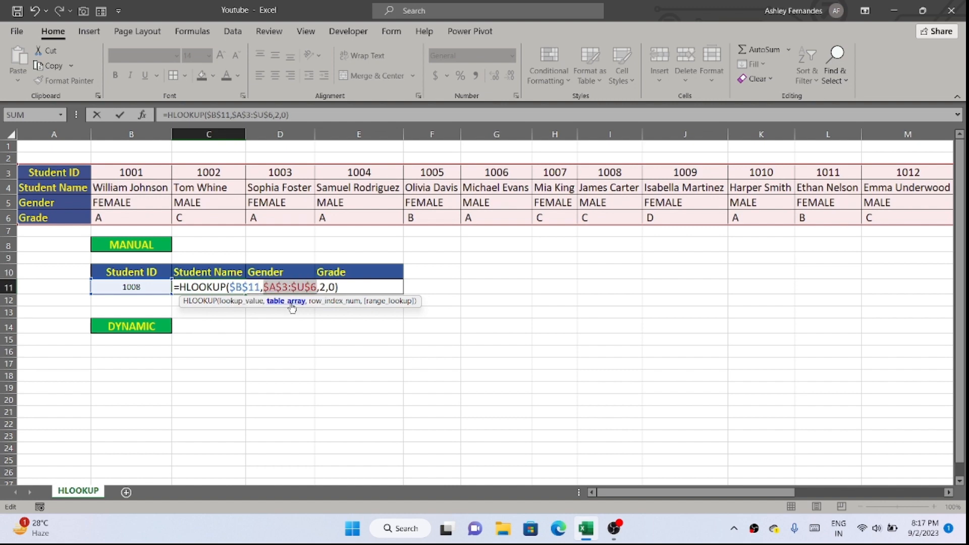
key(Return)
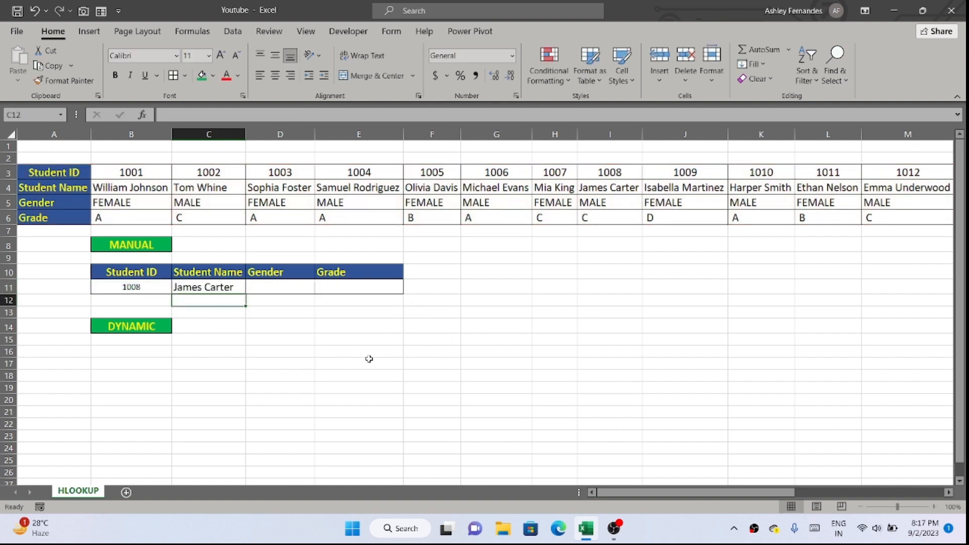
Step: Fill the C11 formula across to E11 and set the row index number in D11 to 3 for Gender
click(222, 288)
drag(246, 294, 392, 284)
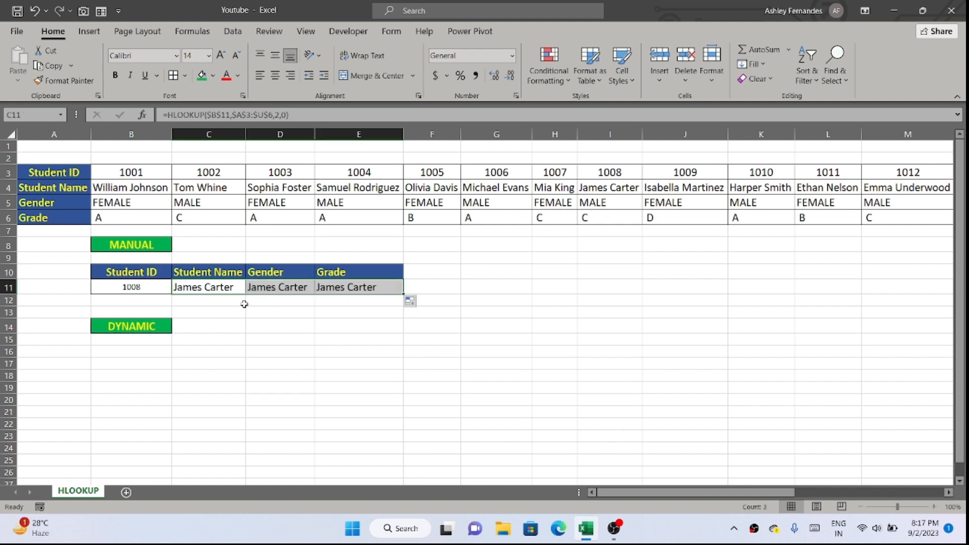
double_click(273, 287)
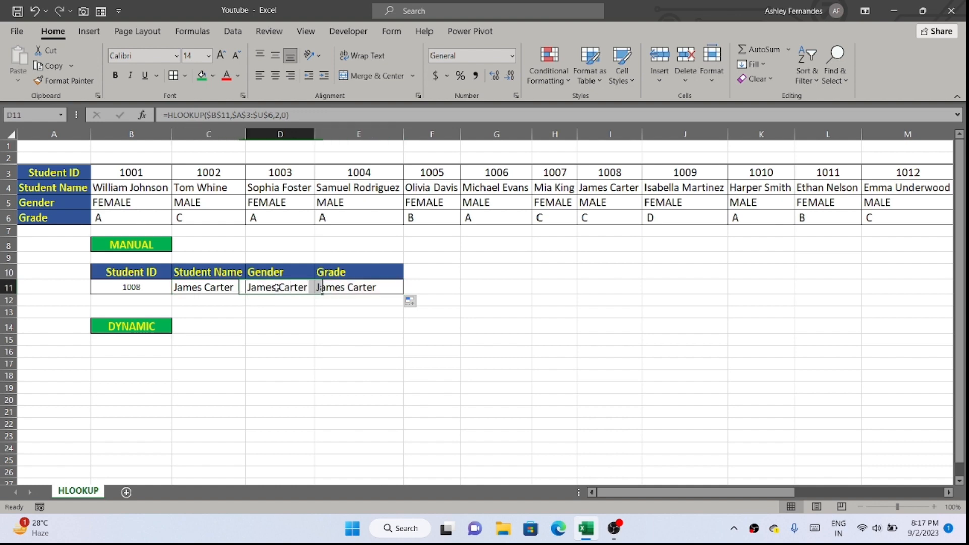
click(405, 302)
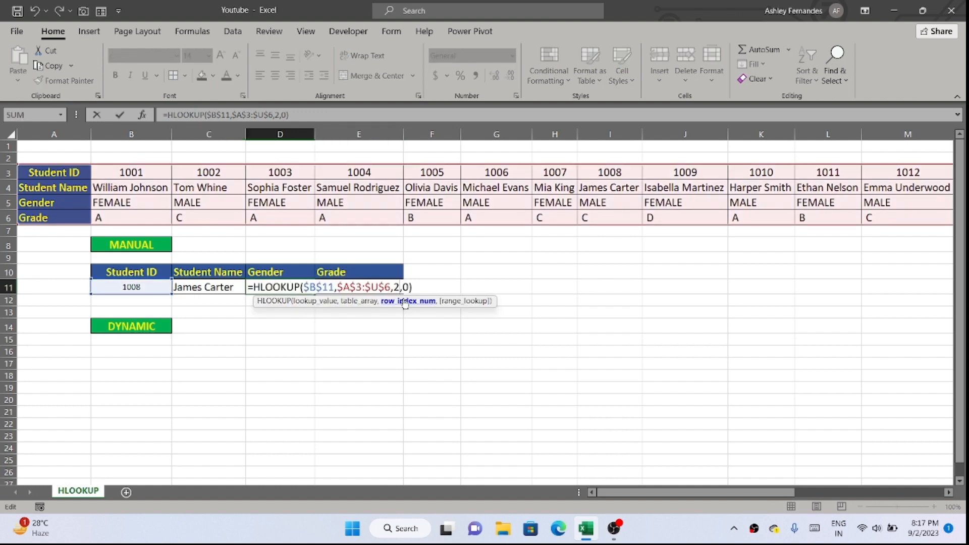
key(BackSpace)
text(3)
key(Return)
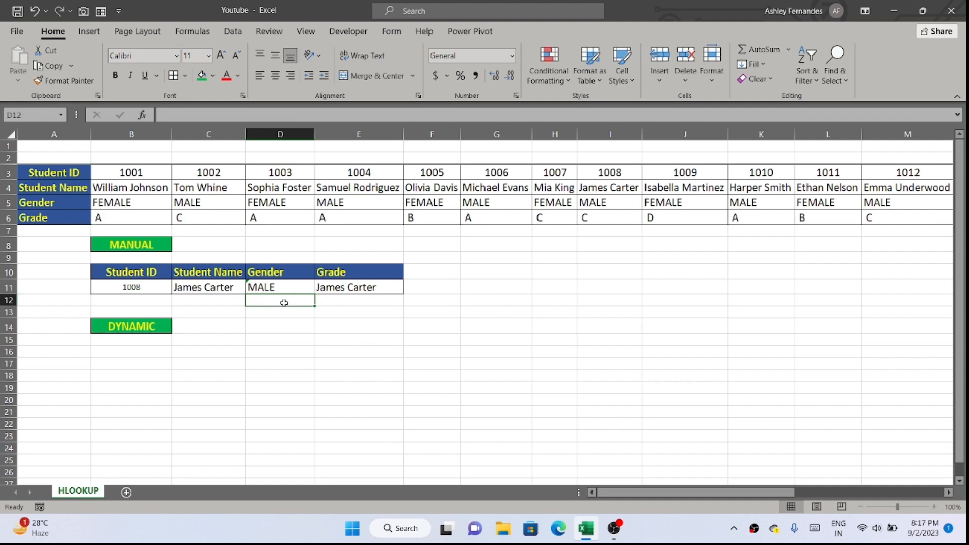
drag(609, 172, 614, 202)
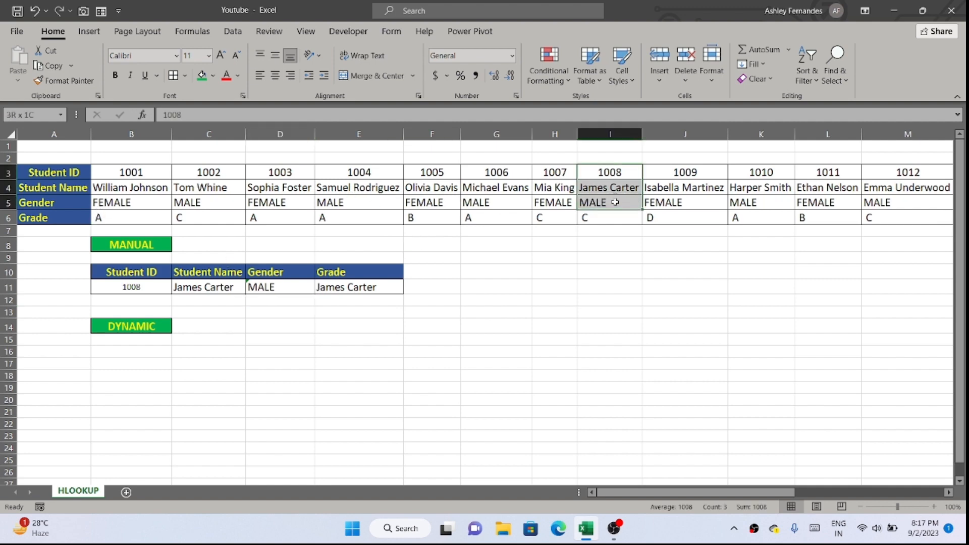
Step: Replace the Grade formula in E11 with a copy of D11 and set its row index number to 4
click(390, 286)
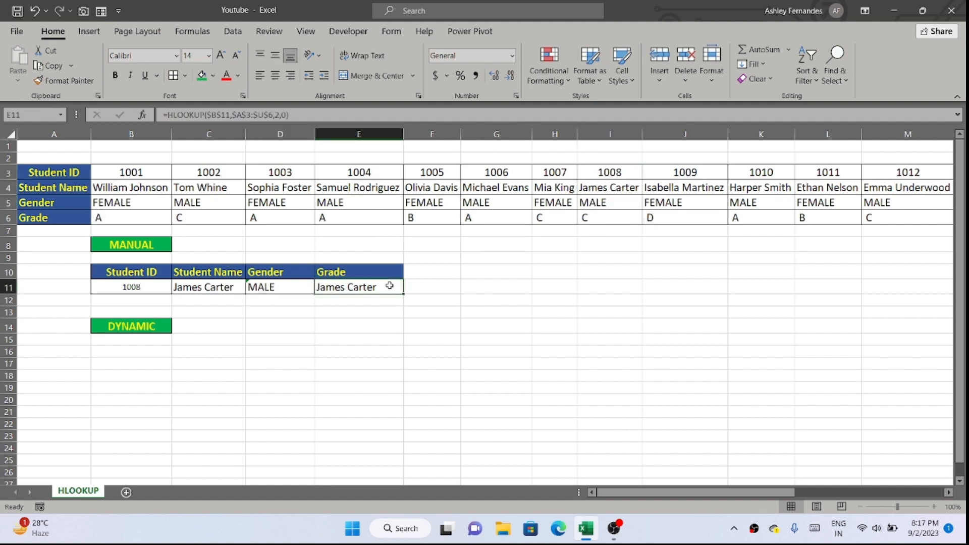
key(Delete)
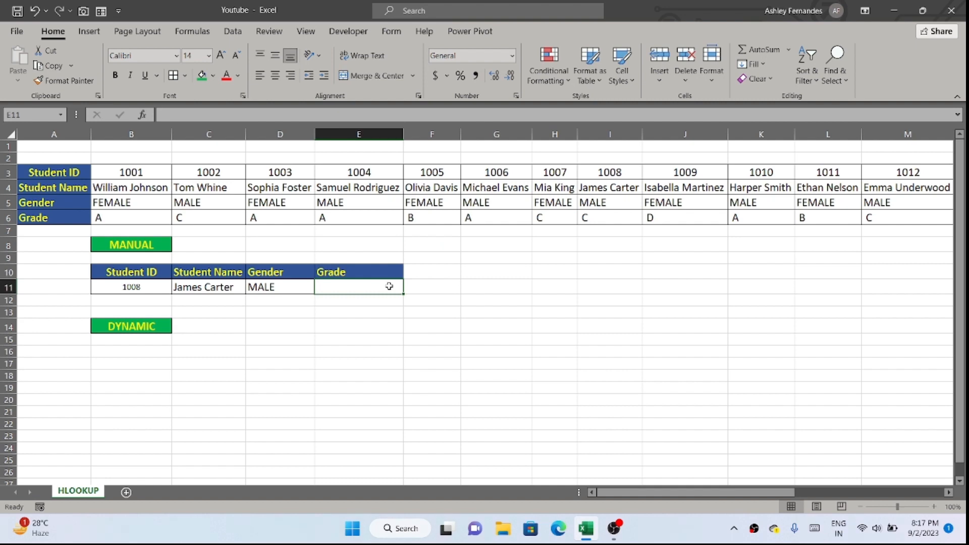
click(309, 283)
drag(314, 293, 388, 286)
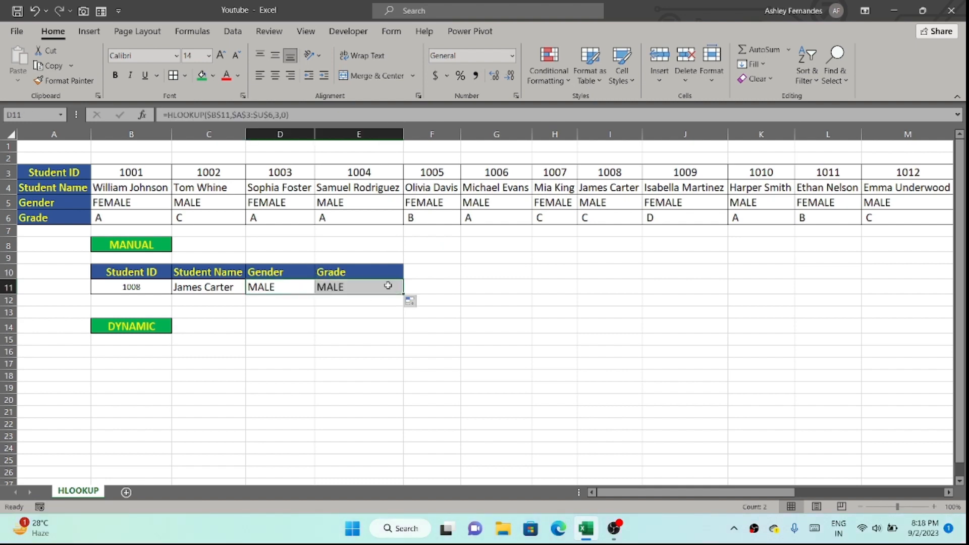
double_click(388, 286)
click(468, 287)
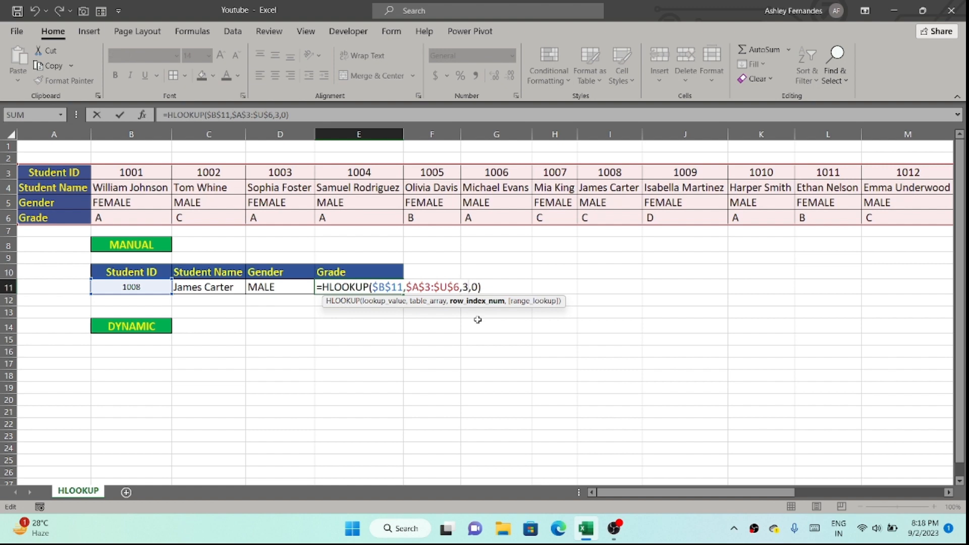
key(BackSpace)
text(4)
key(Return)
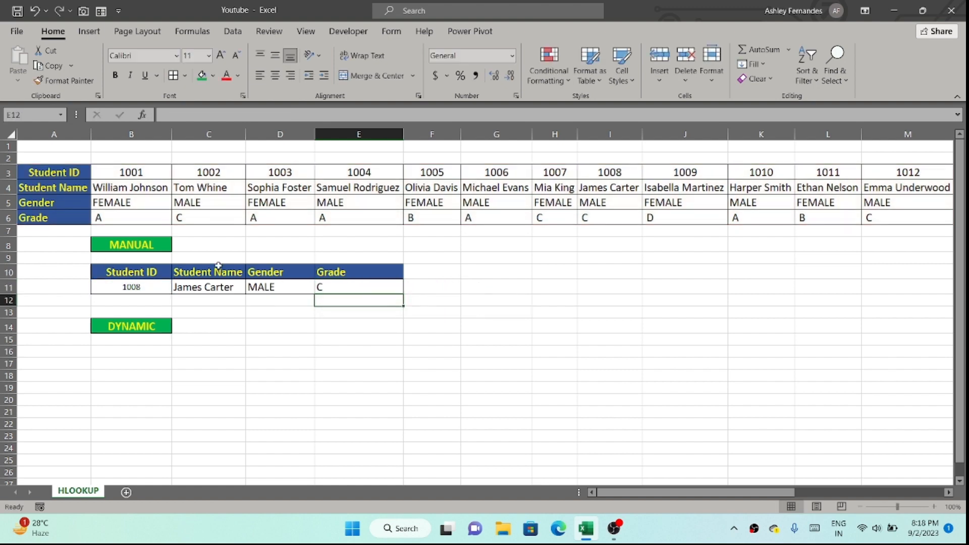
Step: Centre the contents of the manual lookup table B10:E11 horizontally
drag(154, 271, 357, 283)
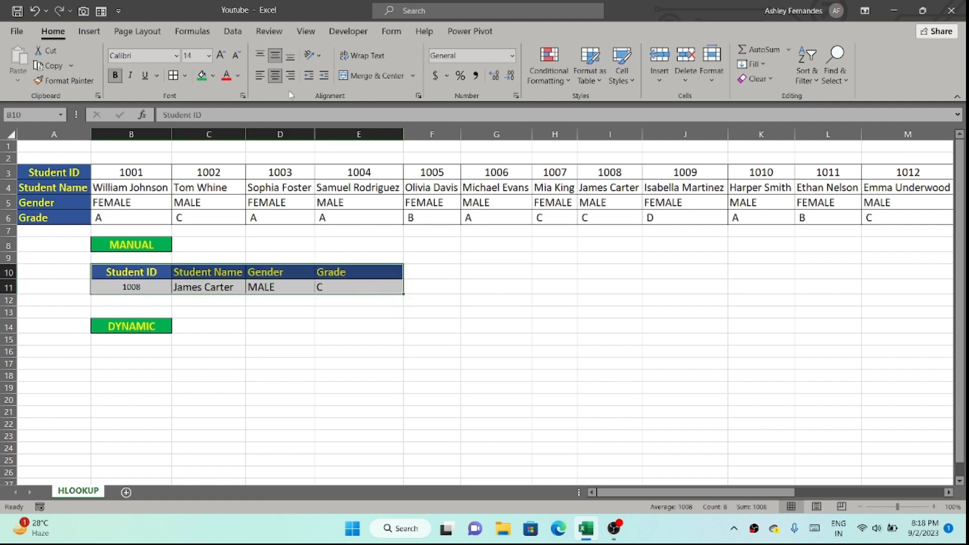
click(275, 75)
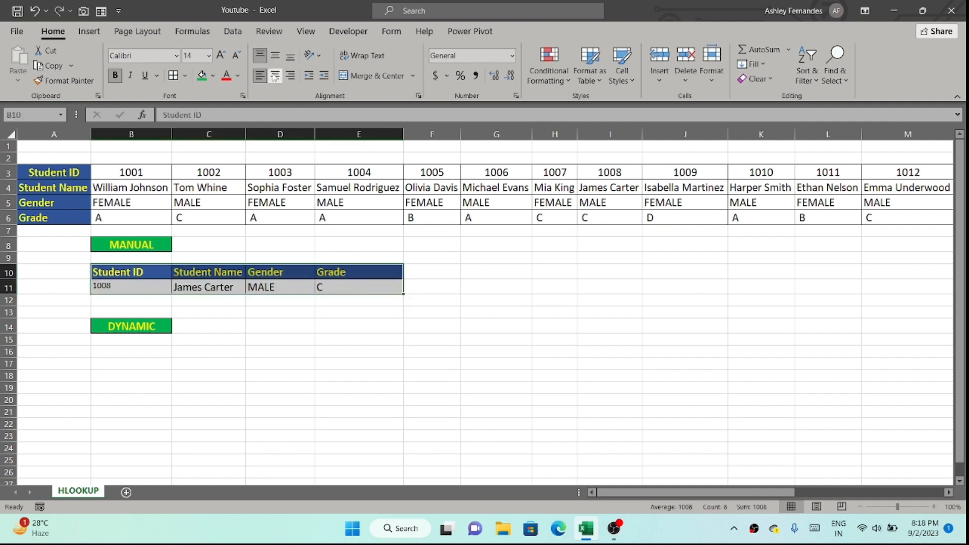
click(275, 76)
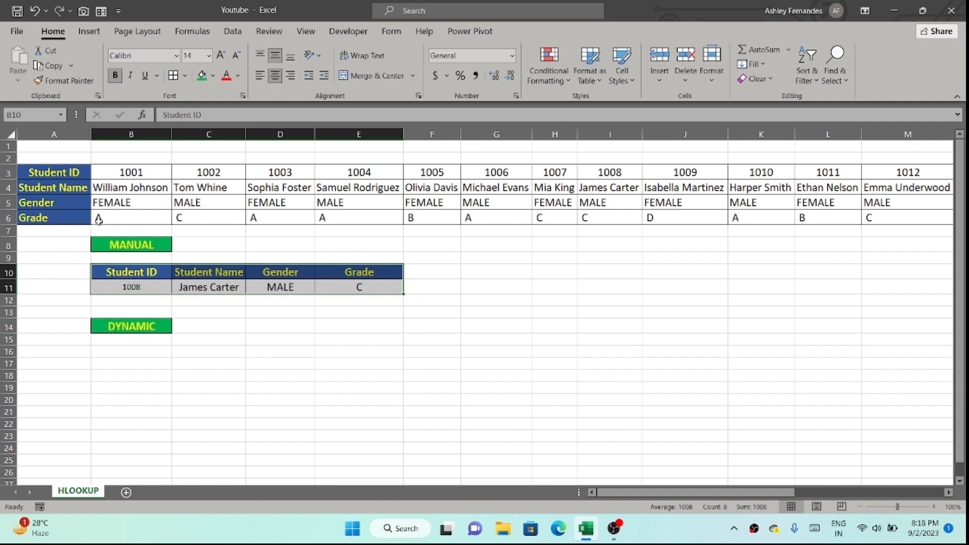
Step: Increase the font size of B10:E11 to 16 and widen column C to fit its contents
click(220, 55)
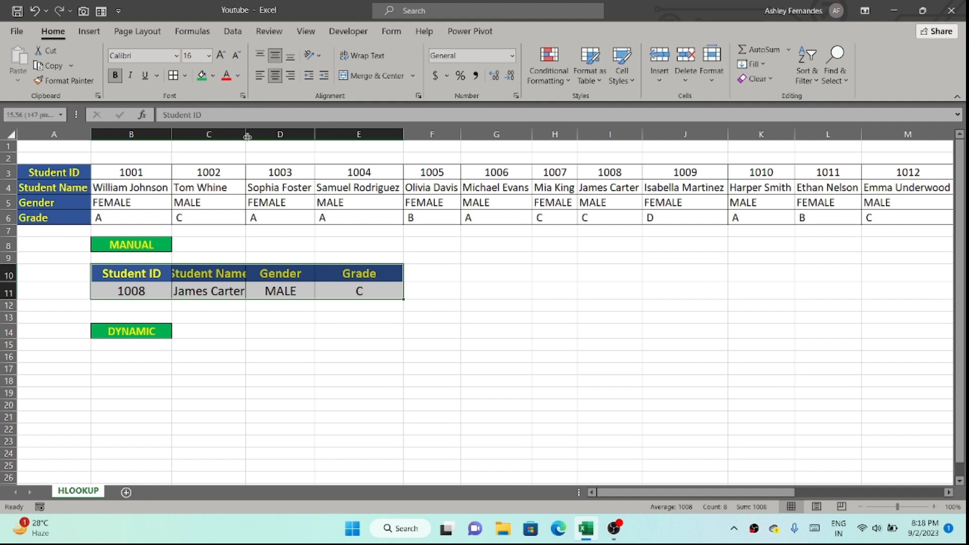
drag(251, 139, 265, 139)
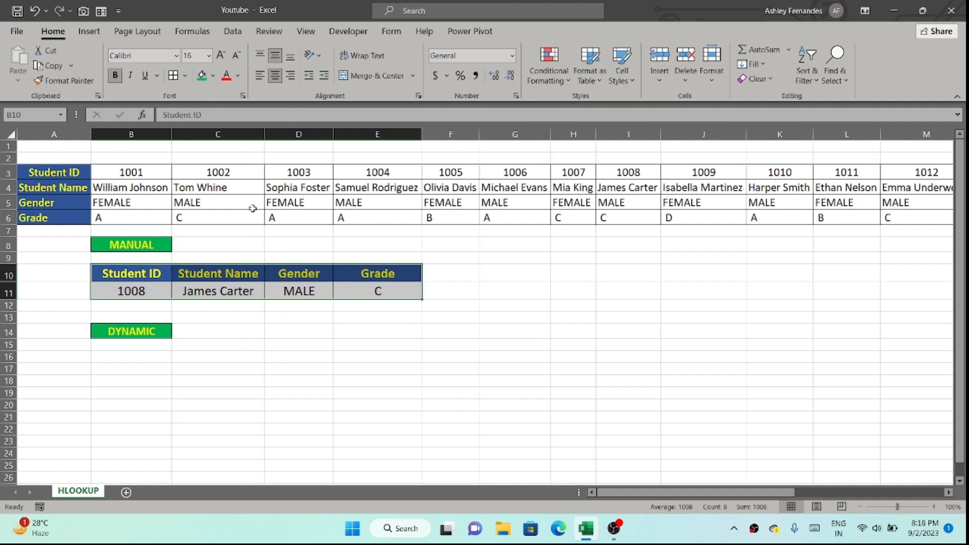
click(138, 361)
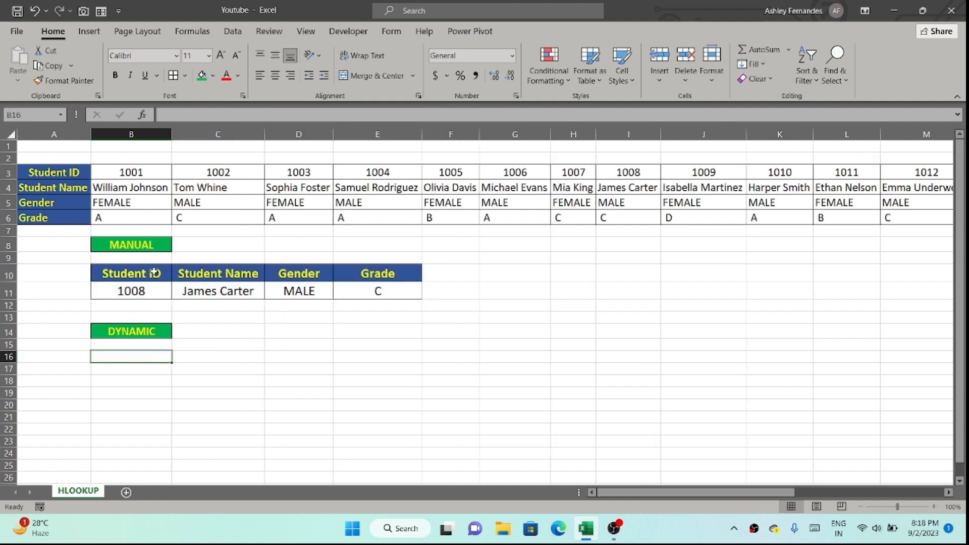
Step: Copy the manual lookup table B10:E11 to B16 below the DYNAMIC label and clear the formulas in C17:E17
drag(154, 272, 374, 288)
click(373, 288)
drag(146, 275, 352, 285)
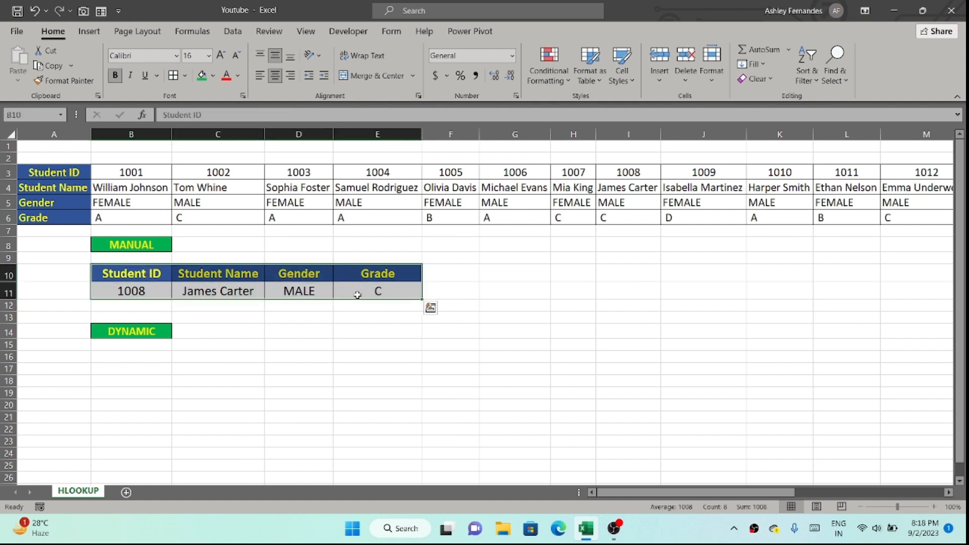
key(ctrl+c)
click(131, 355)
key(ctrl+v)
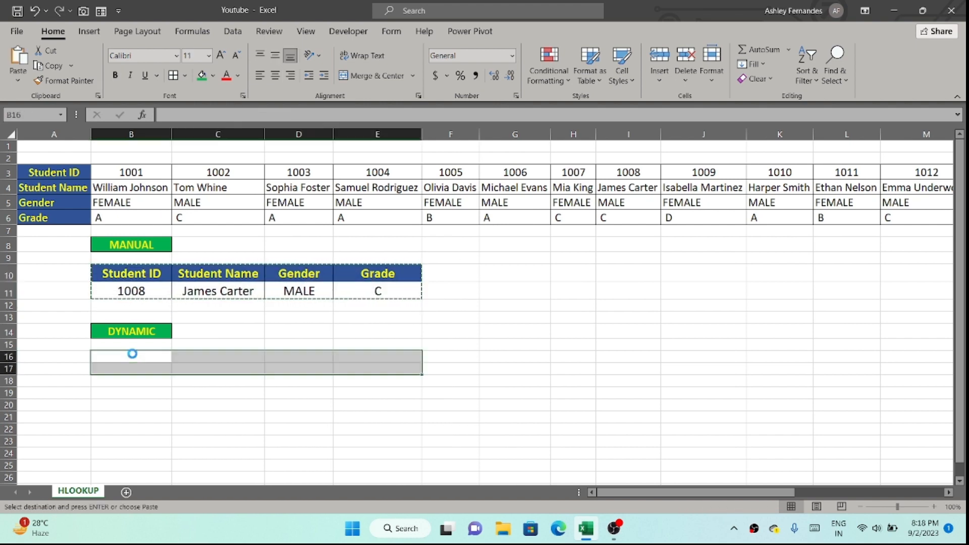
drag(211, 377, 379, 376)
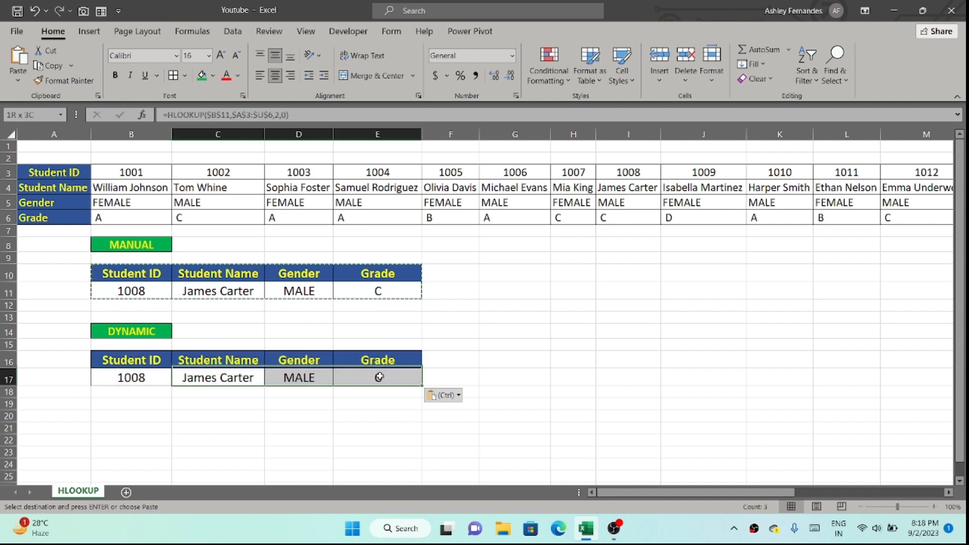
key(Delete)
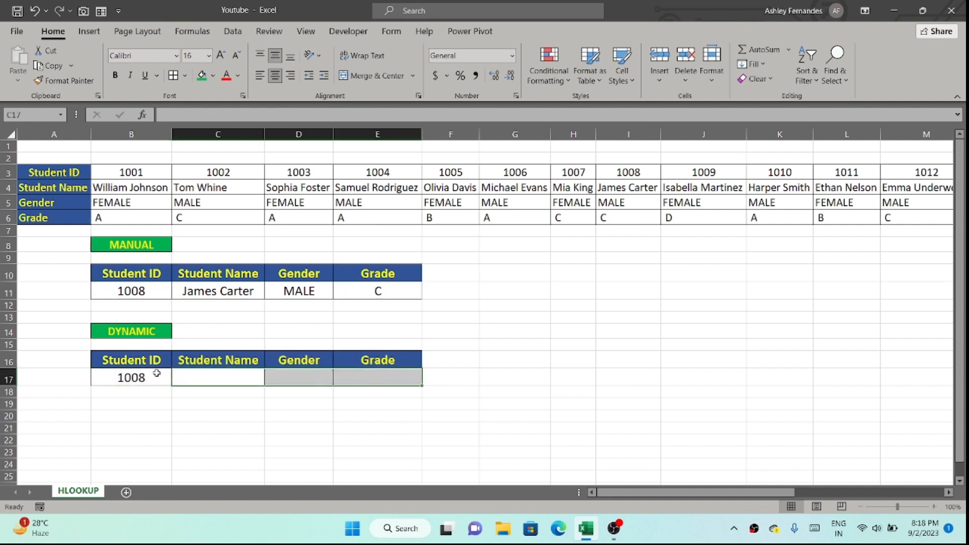
Step: Pick the thirteenth student ID from the dropdown in B17
click(157, 373)
click(177, 379)
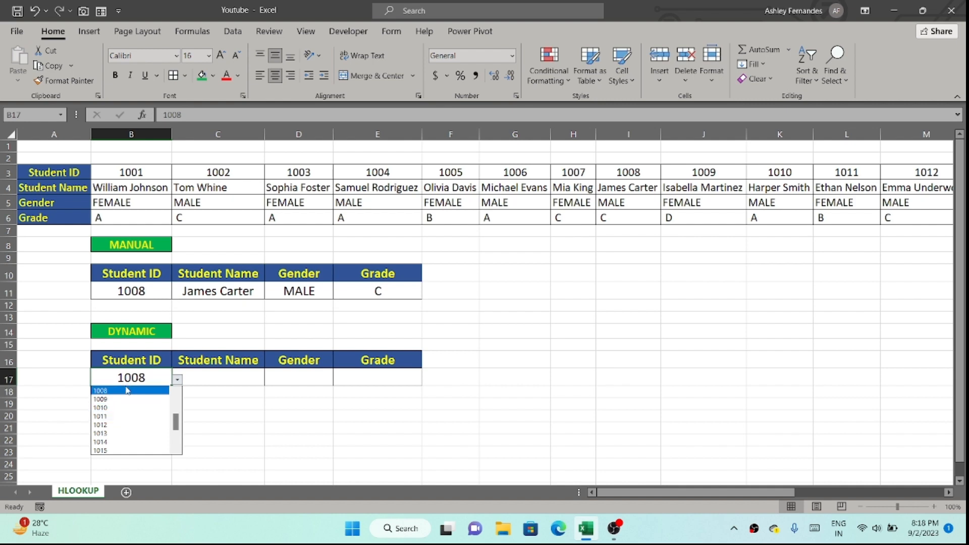
click(110, 434)
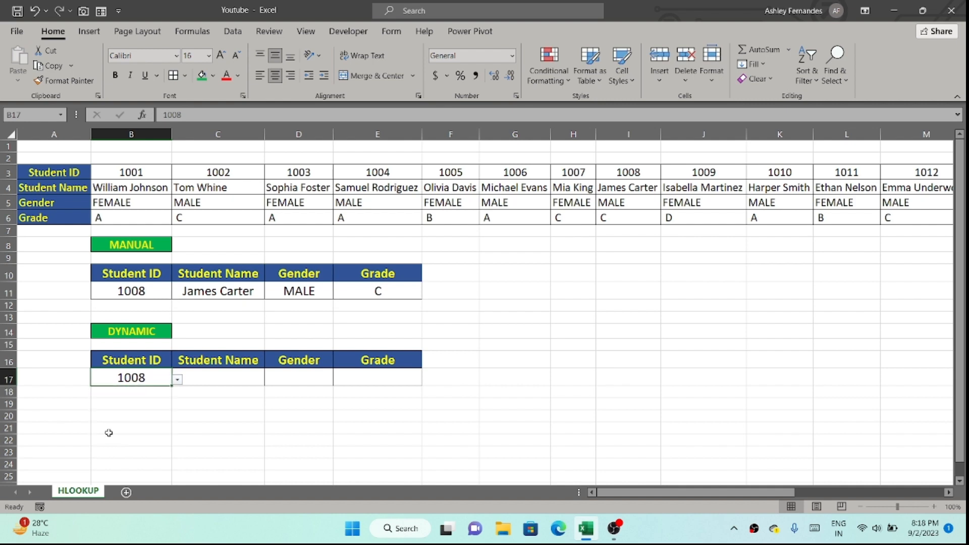
Step: Start an HLOOKUP formula in C17 under Student Name with the absolute reference $B$17 as the lookup value
click(222, 376)
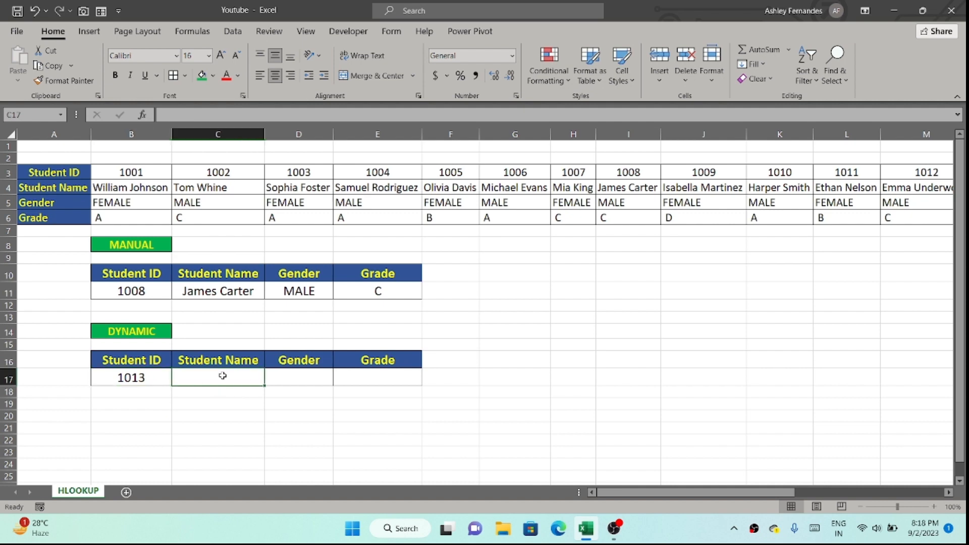
text(=)
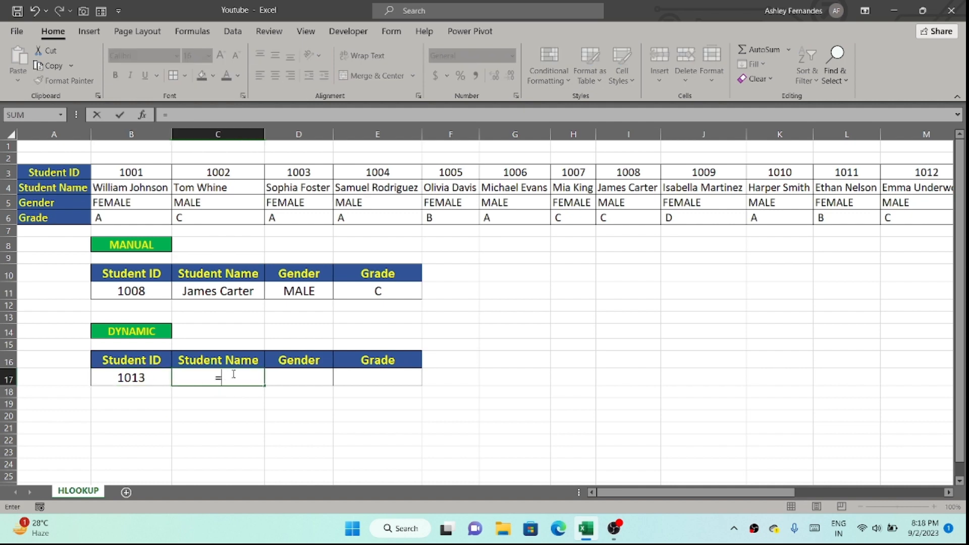
text(HL)
key(Tab)
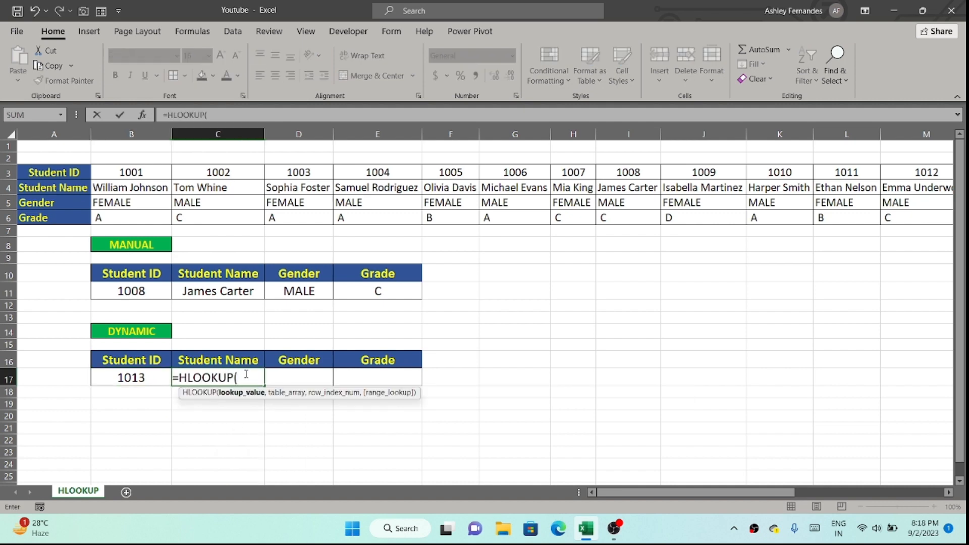
click(141, 386)
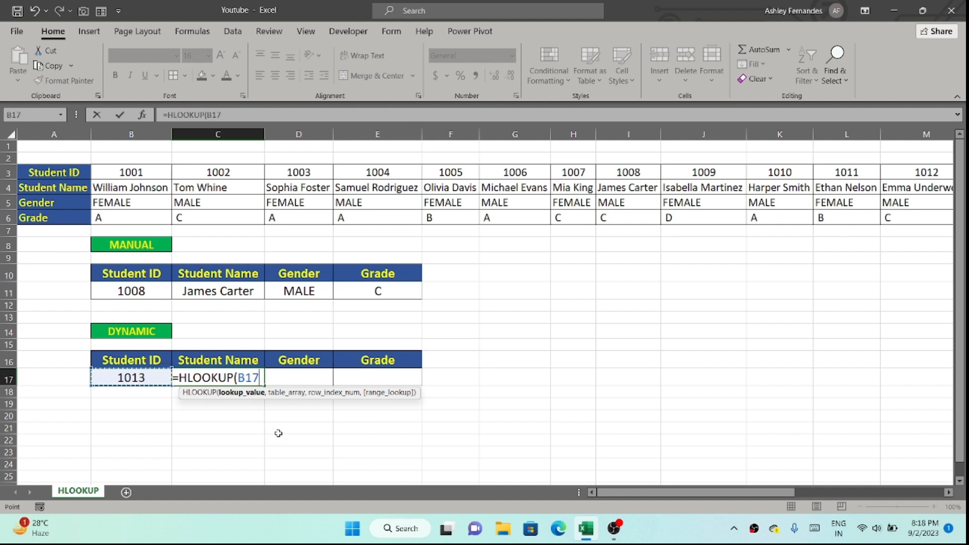
key(F4)
text(,)
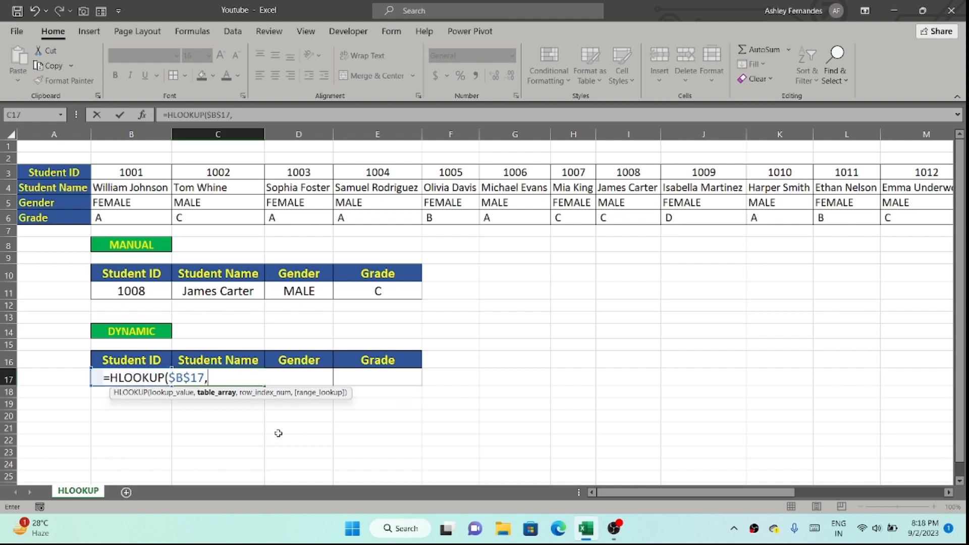
Step: Add $A$3:$U$6 as the absolute table array and COLUMN() as the row index in the C17 HLOOKUP formula
click(57, 169)
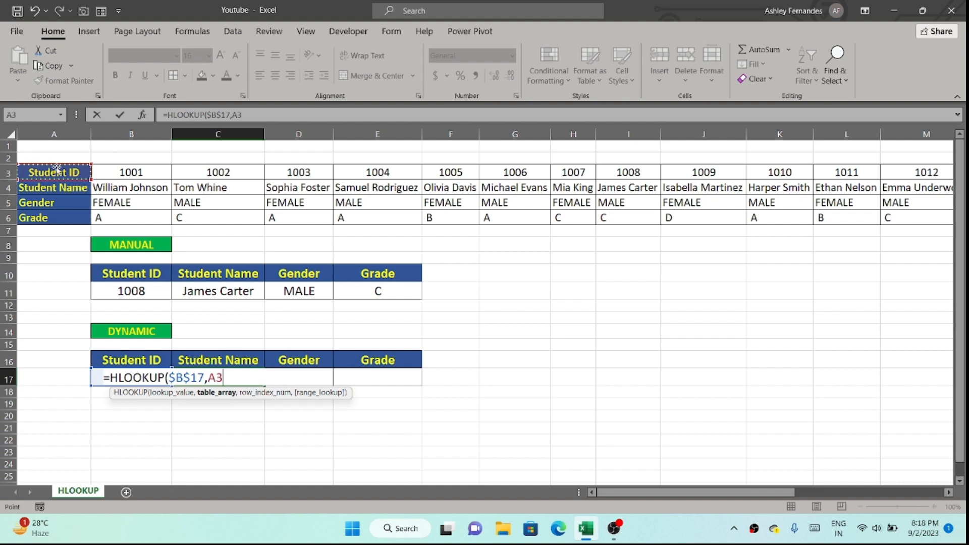
key(ctrl+shift+Down)
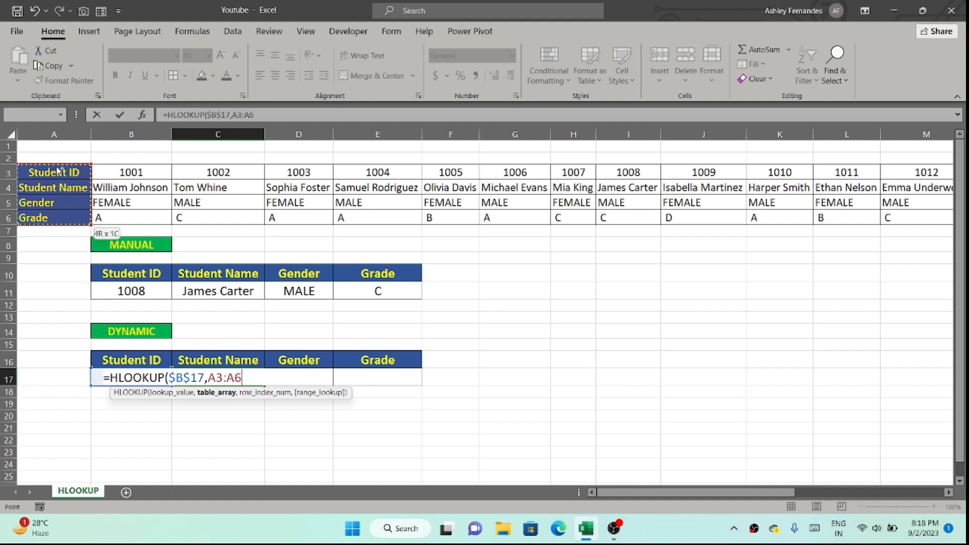
key(ctrl+shift+Right)
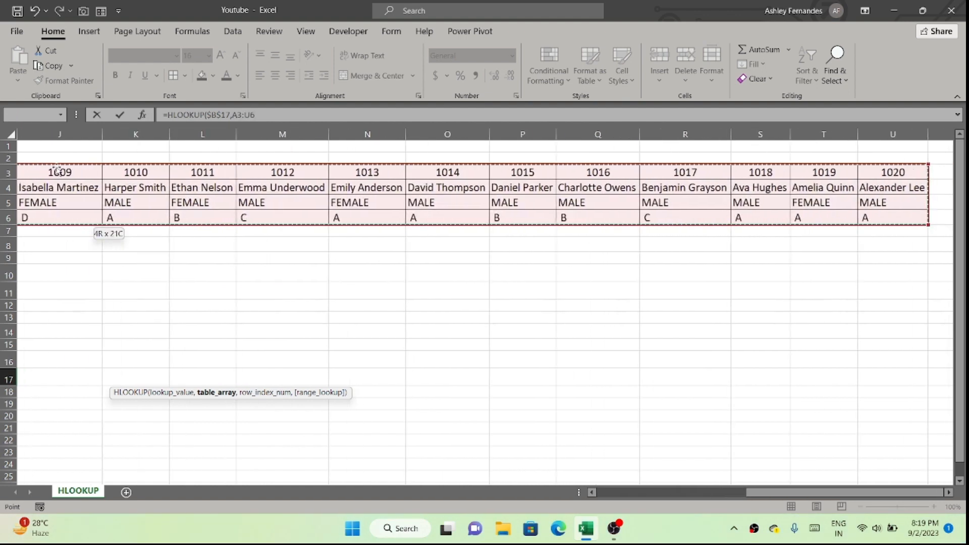
key(ctrl+BackSpace)
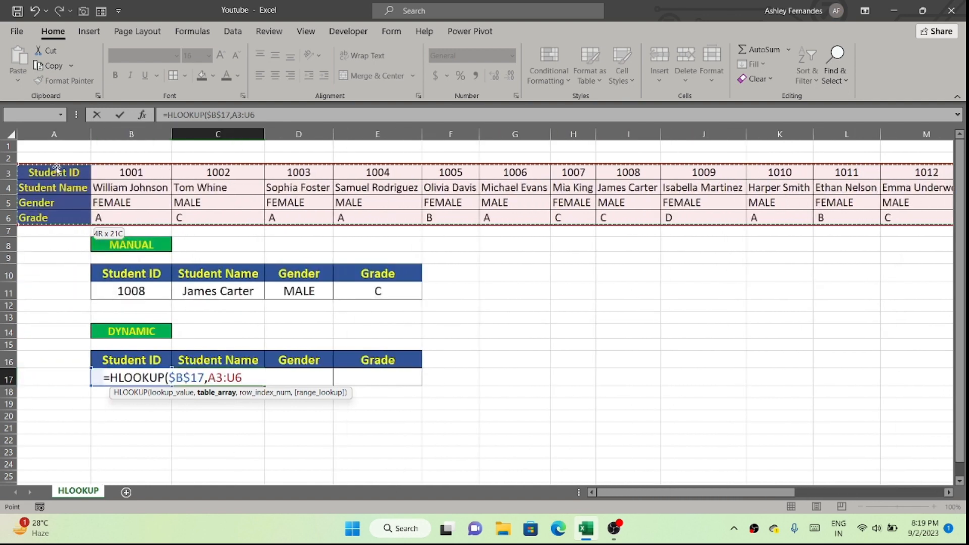
key(F4)
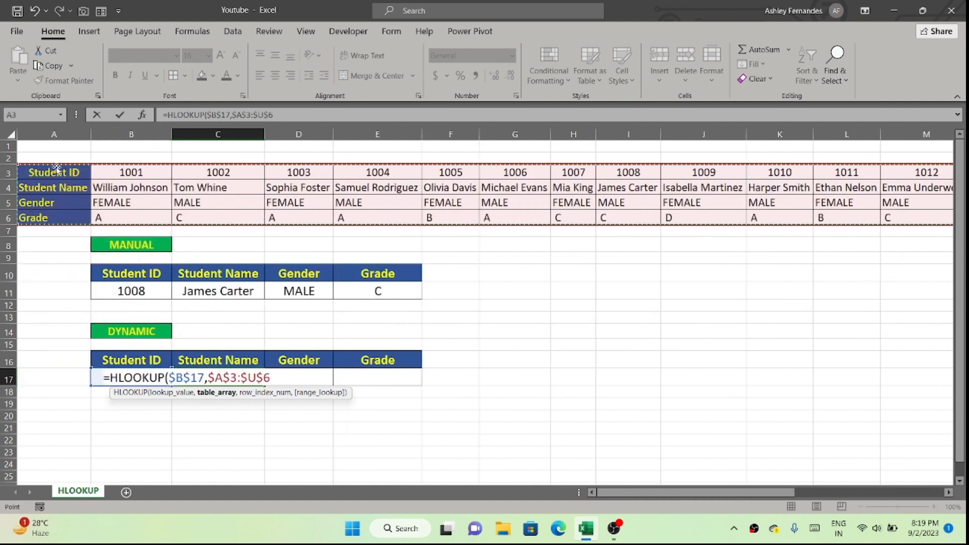
text(,)
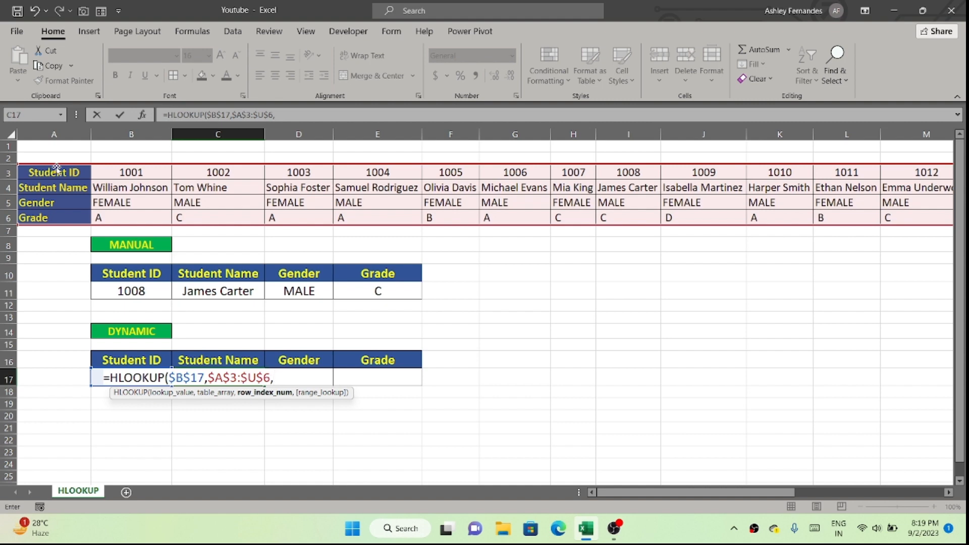
text(COLUMN)
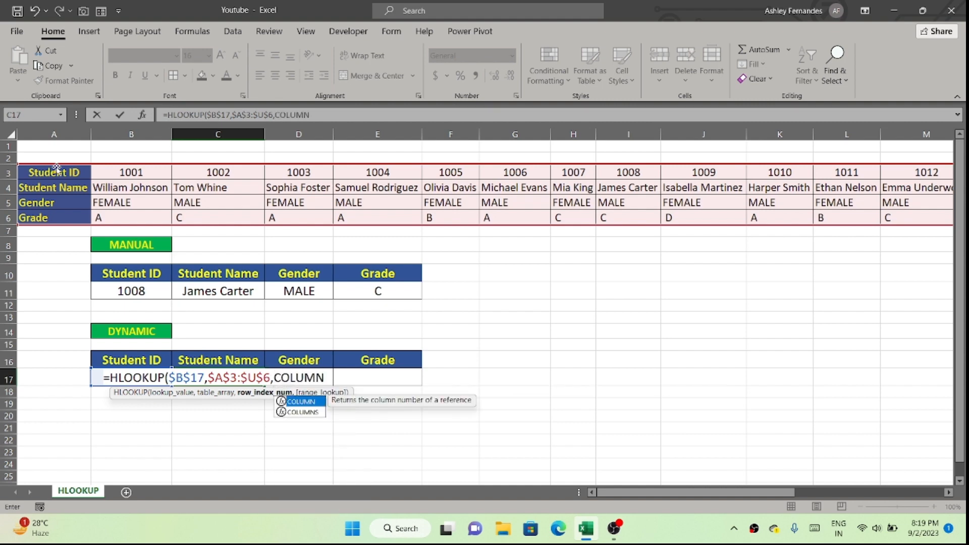
text(())
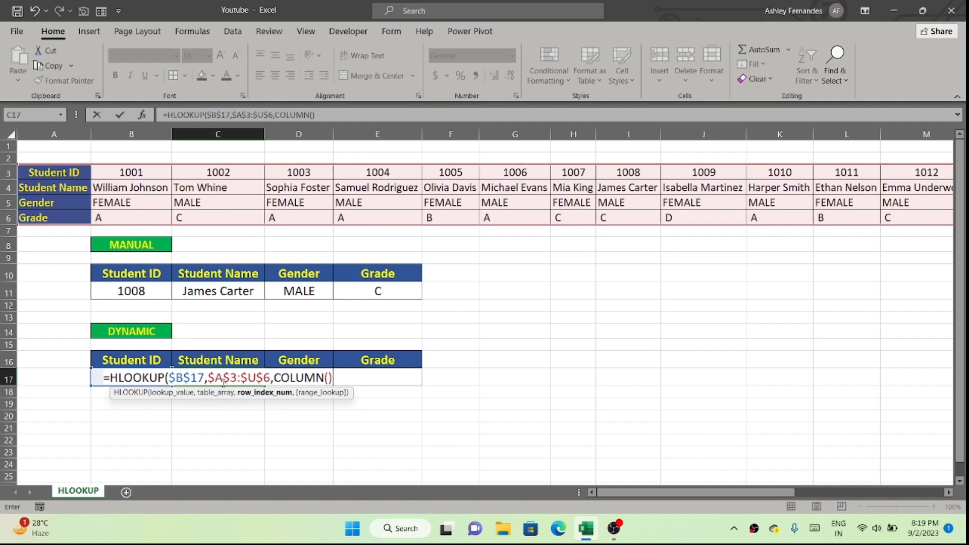
Step: Evaluate the COLUMN() part of the C17 formula in place, then restore the function
key(super+plus)
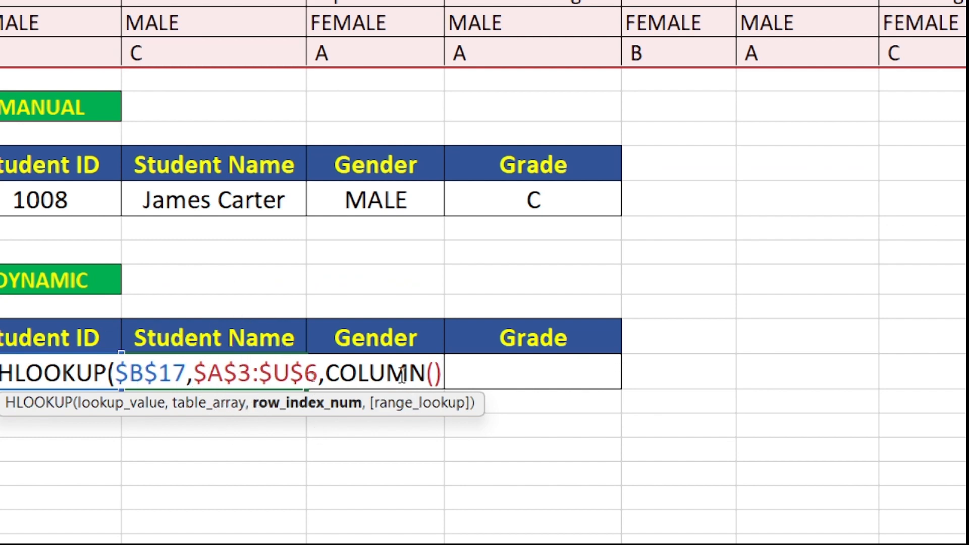
drag(442, 372, 325, 374)
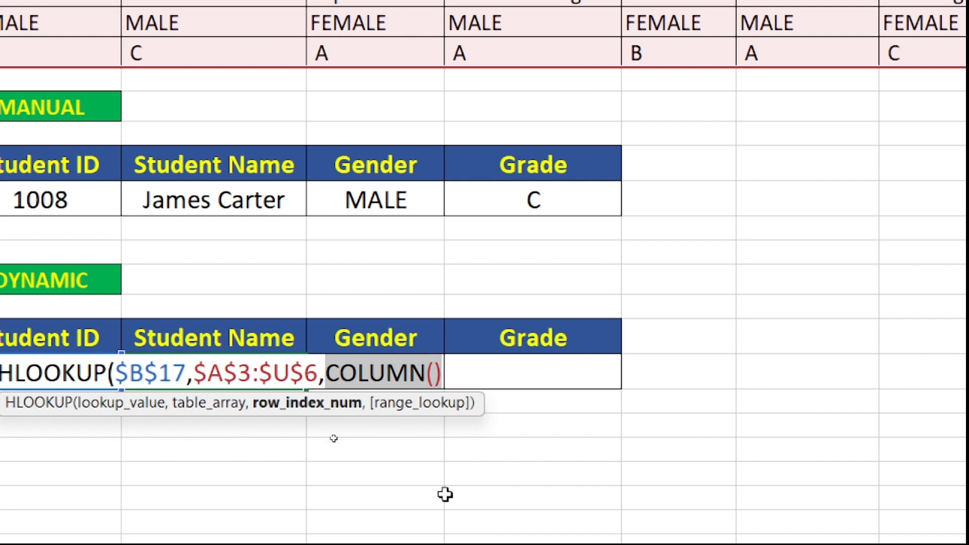
key(F9)
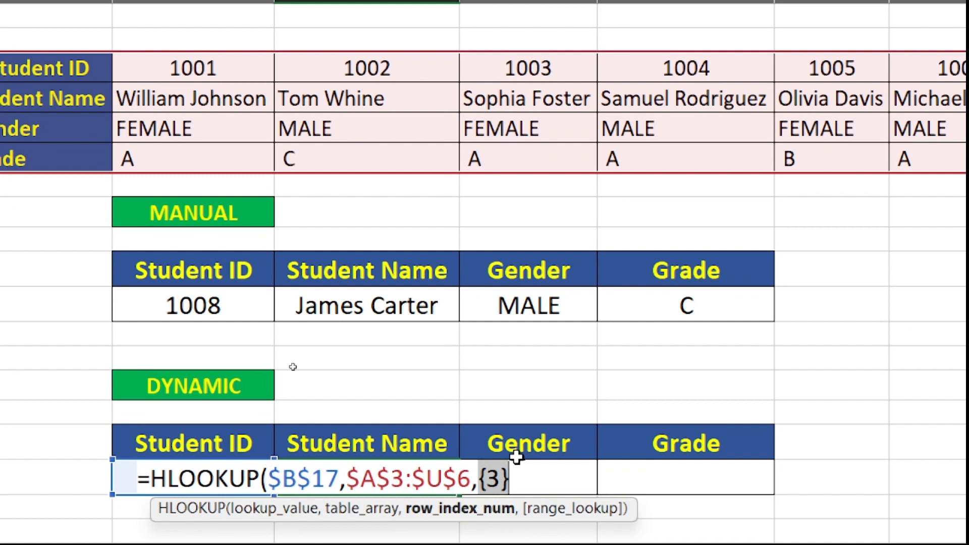
key(ctrl+z)
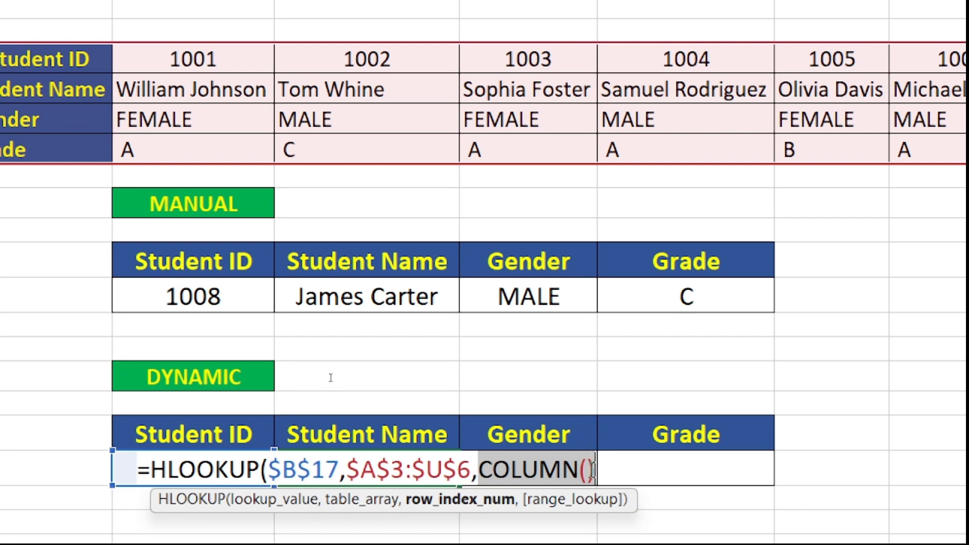
click(591, 479)
click(593, 467)
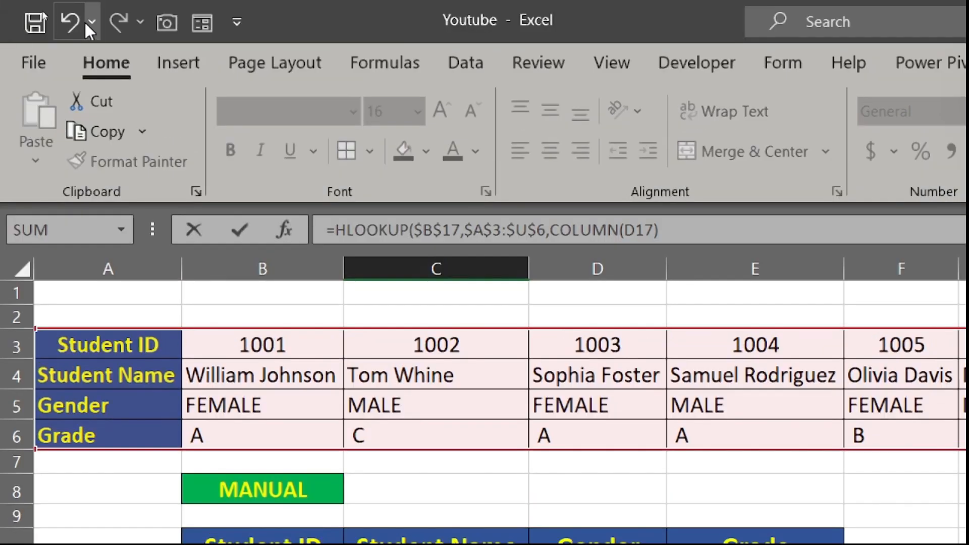
click(89, 22)
click(70, 20)
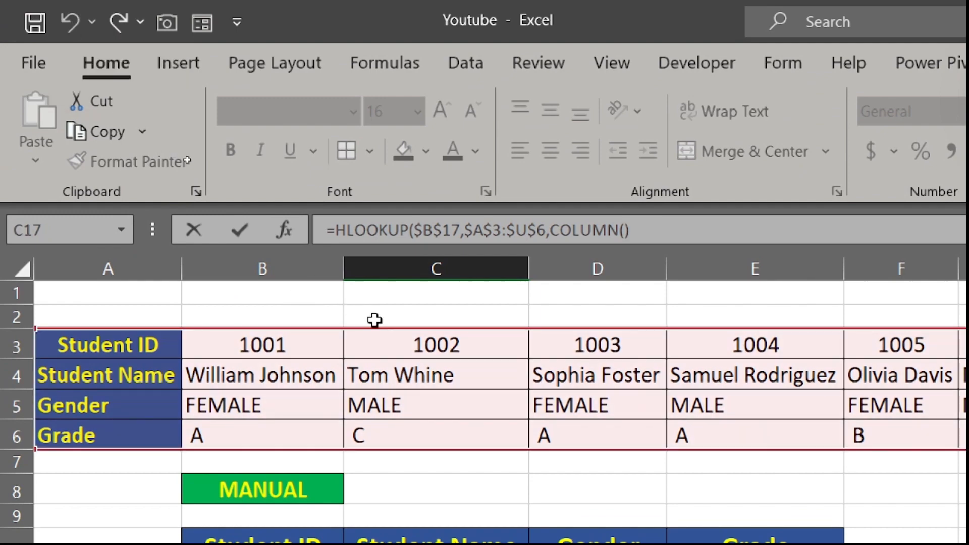
Step: Subtract 1 from COLUMN() in the row index argument of the C17 formula
scroll(511, 497, down, 6)
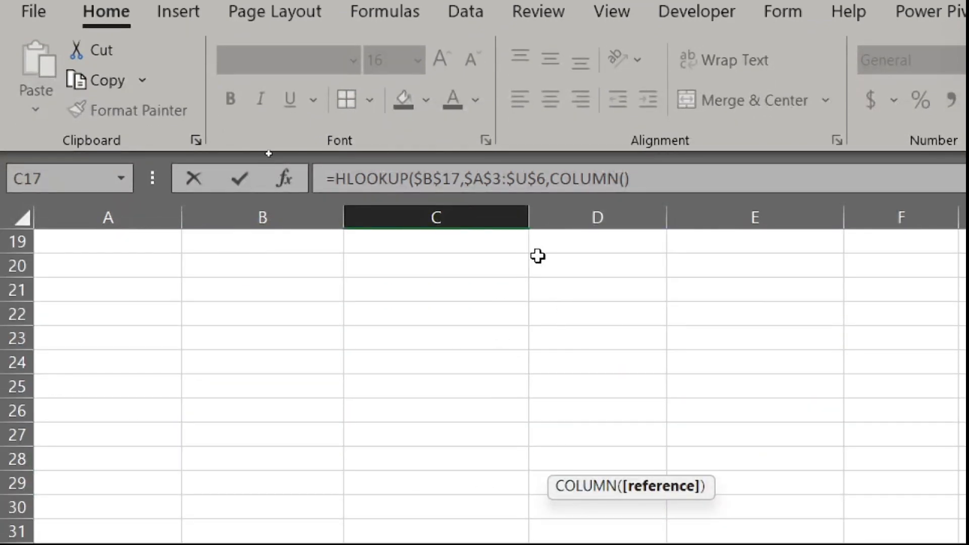
scroll(536, 255, up, 3)
click(687, 176)
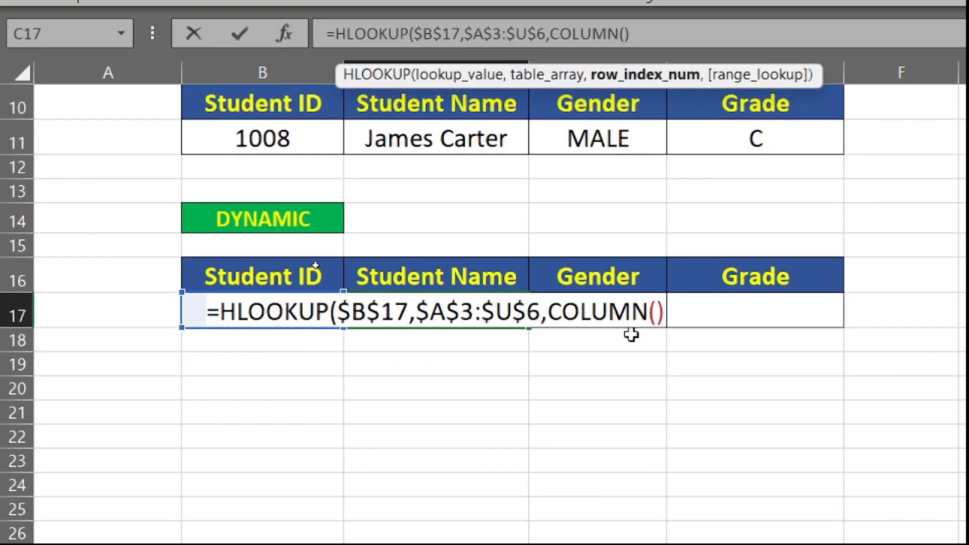
key(super+minus)
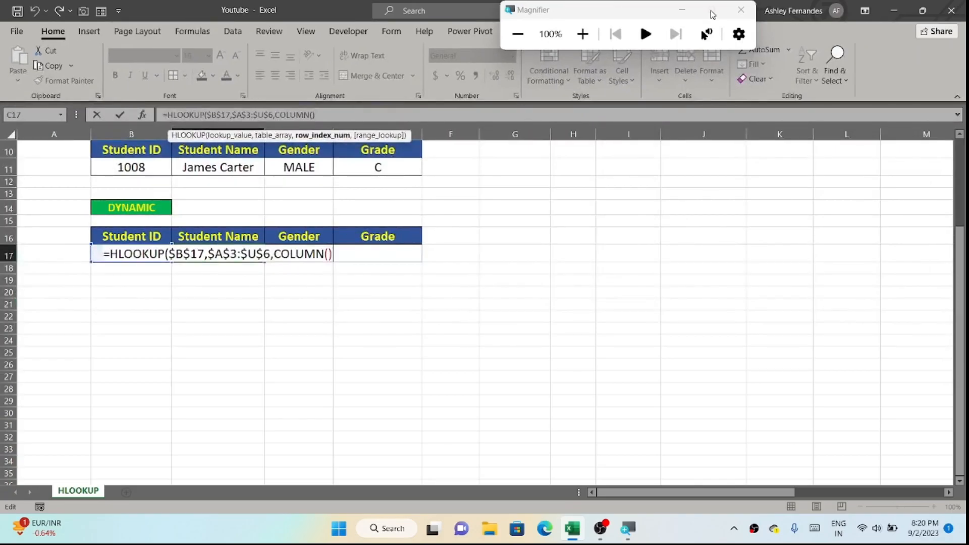
click(741, 10)
scroll(461, 173, up, 3)
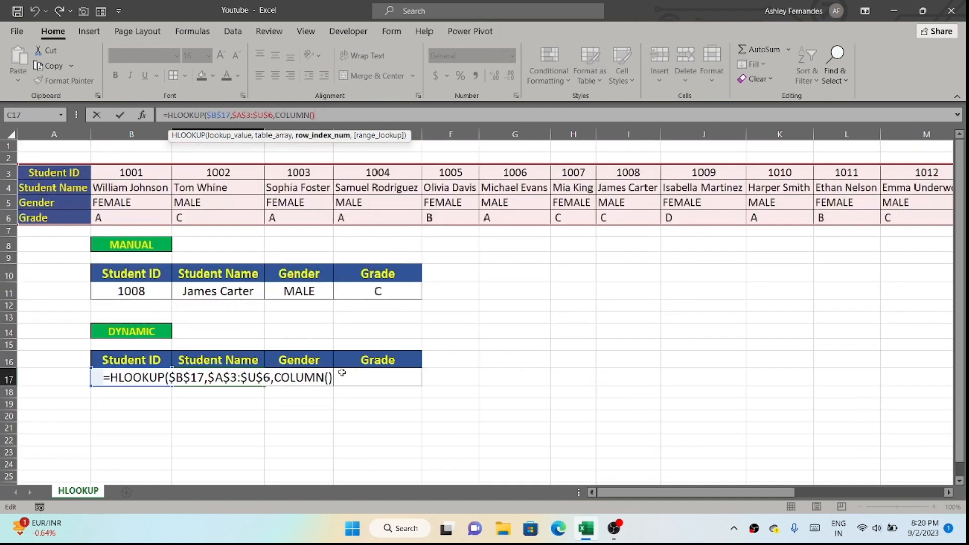
key(Left)
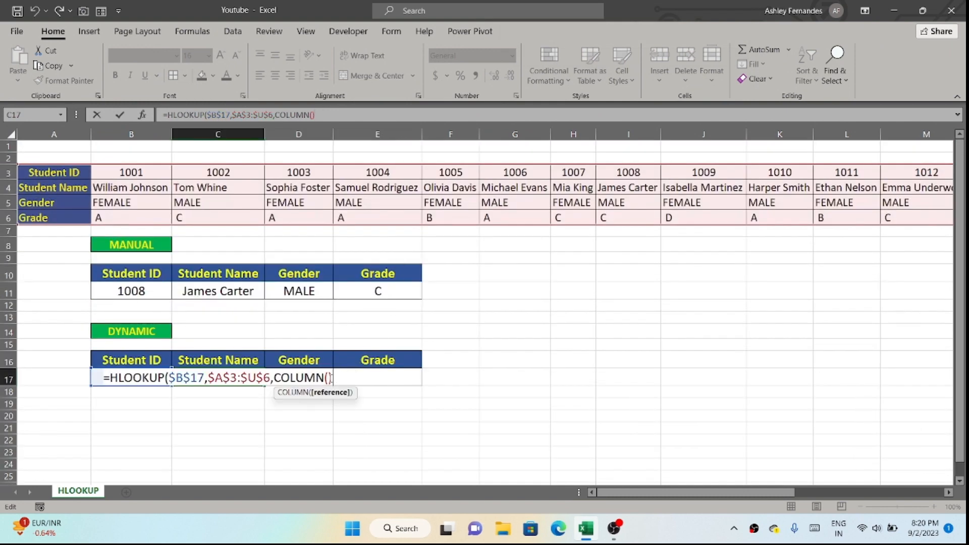
key(Right)
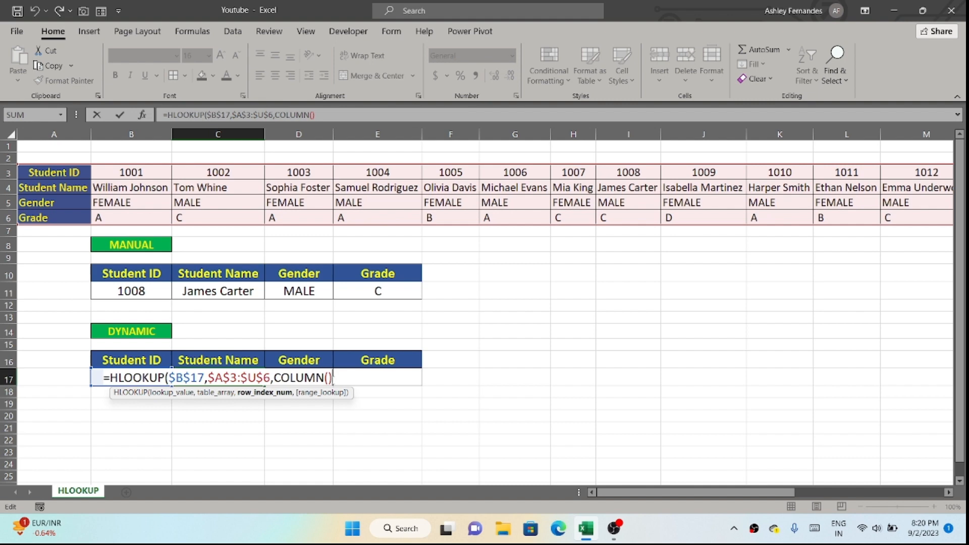
text(-1)
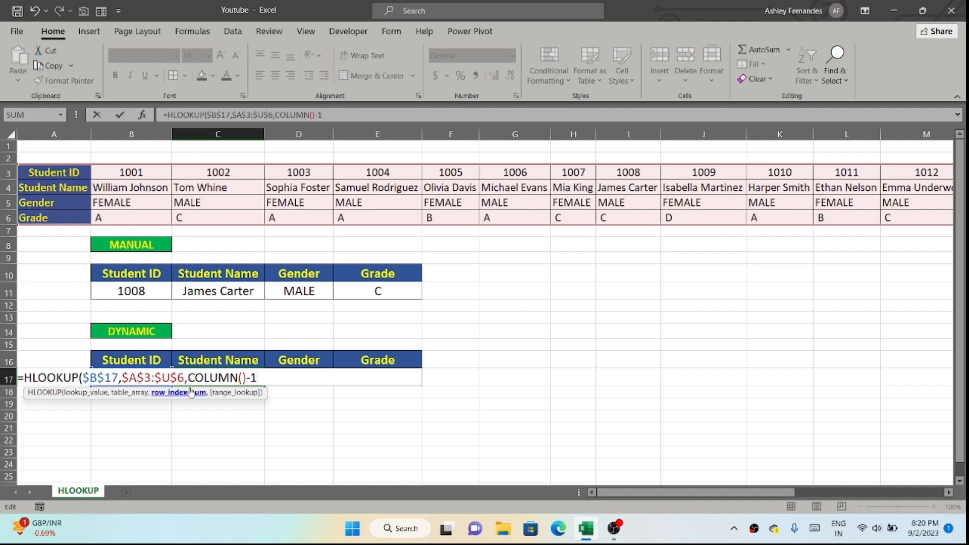
Step: Evaluate COLUMN()-1 inside the C17 formula to check the row index, and restore the expression
drag(188, 379, 259, 381)
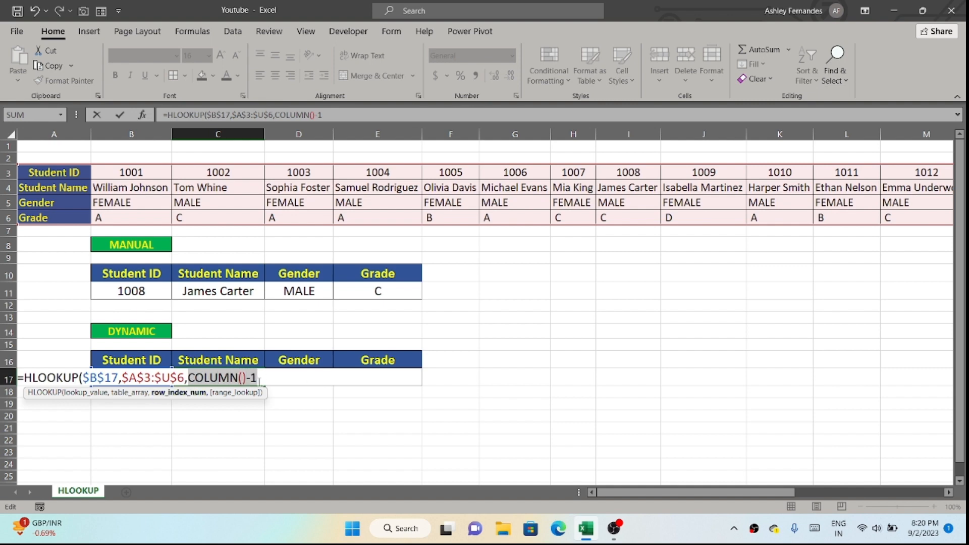
key(F9)
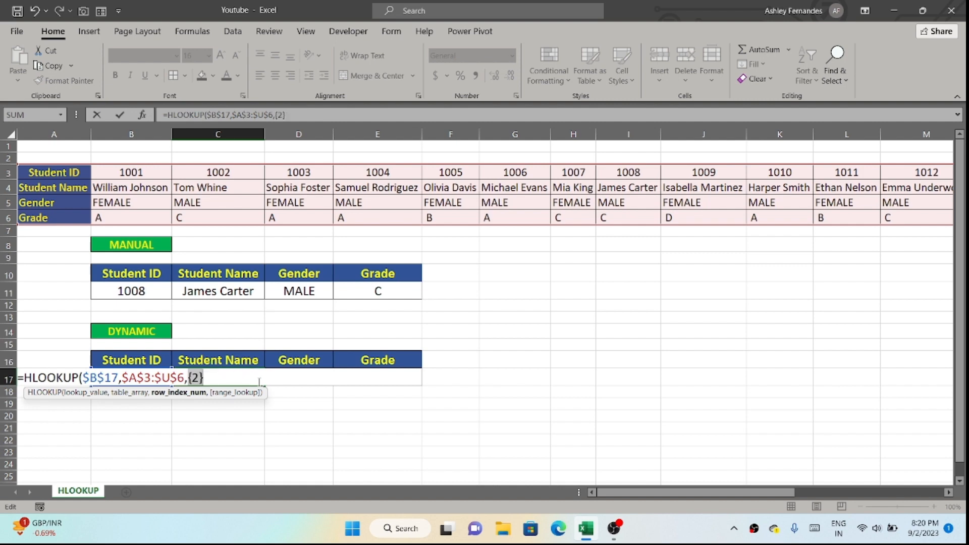
key(ctrl+z)
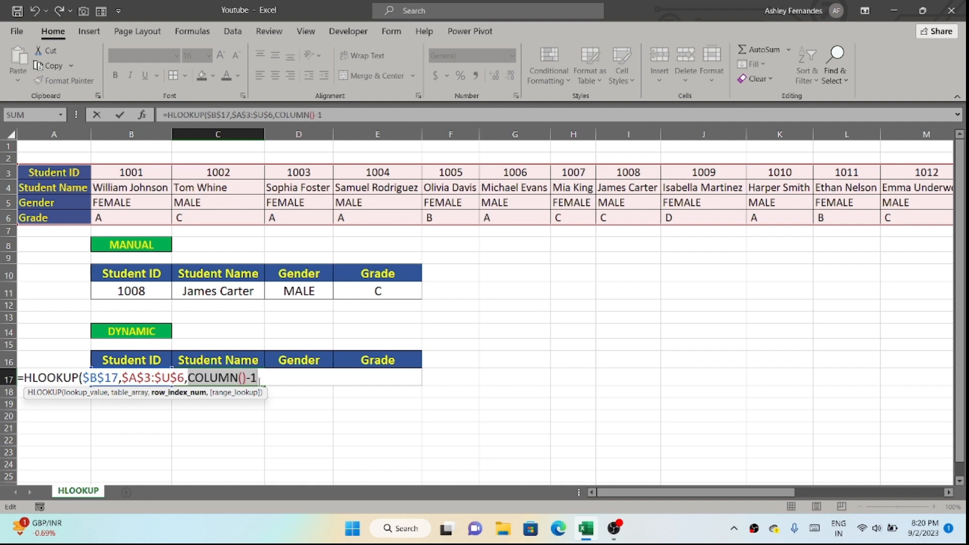
Step: Complete the C17 HLOOKUP formula with 0 for an exact match and enter it
click(259, 379)
text(,)
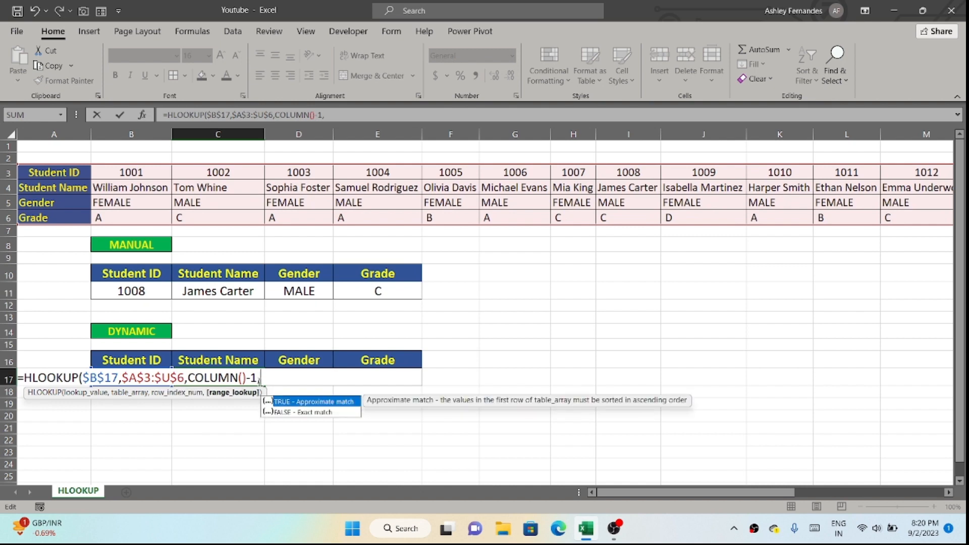
click(316, 414)
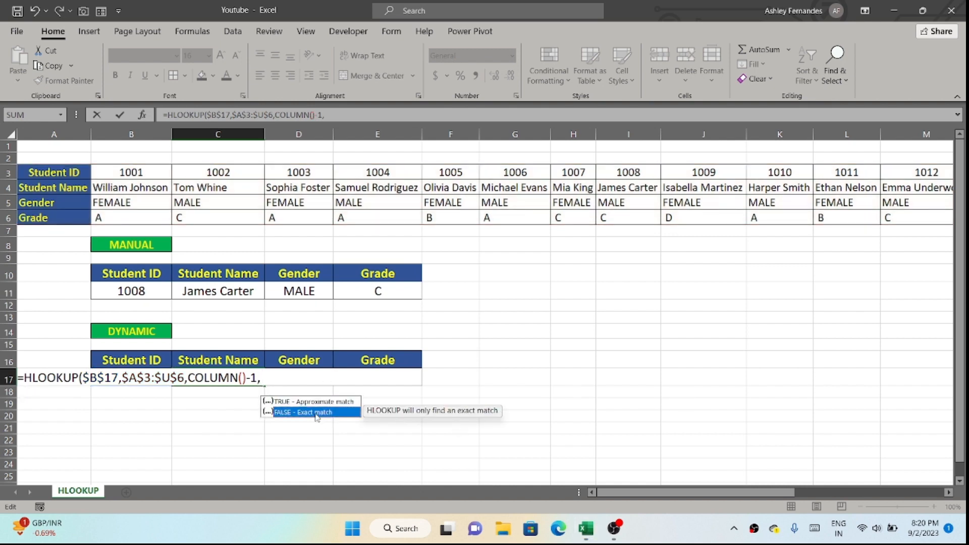
click(262, 379)
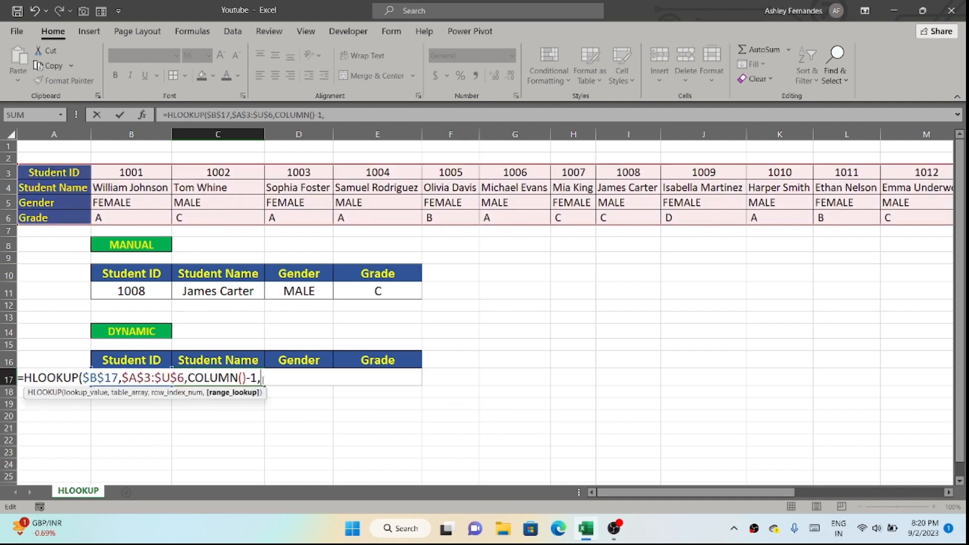
text(0)
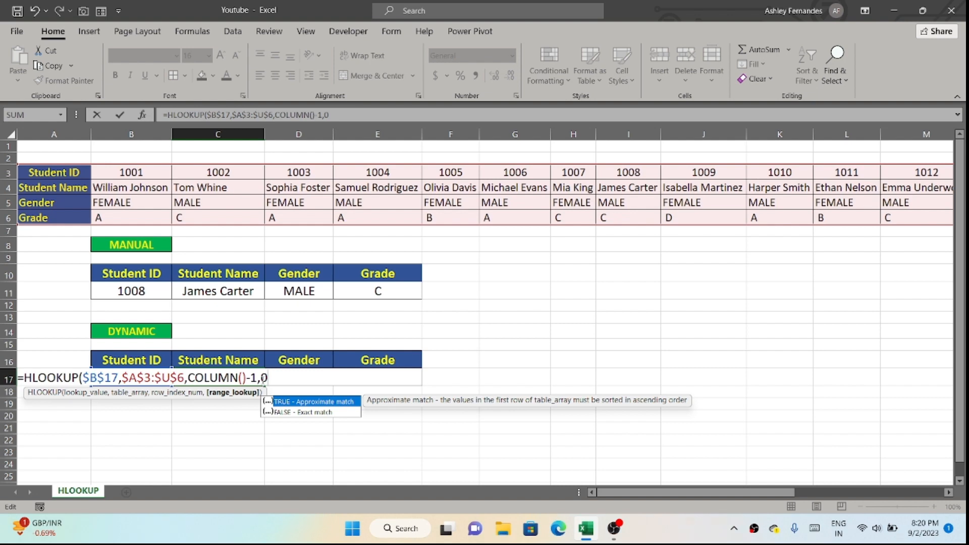
text())
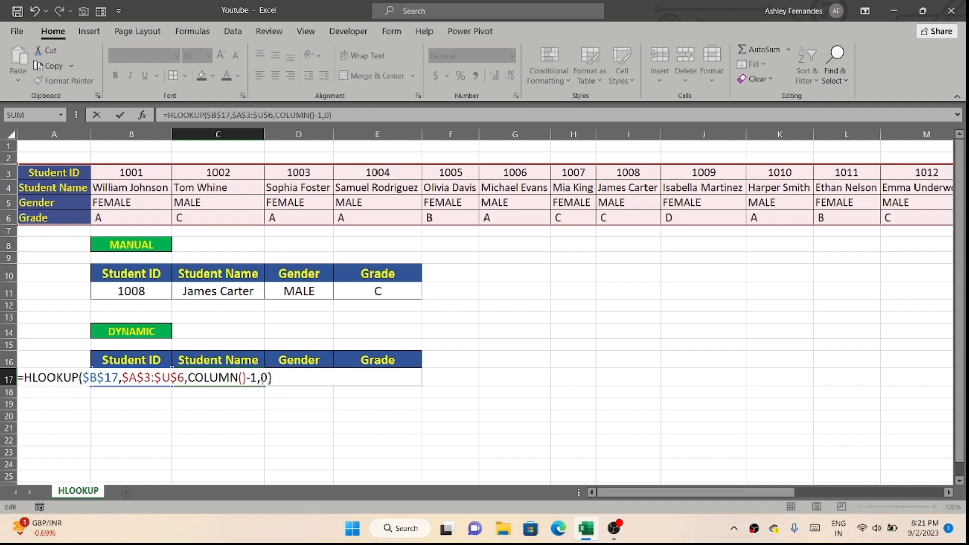
key(Return)
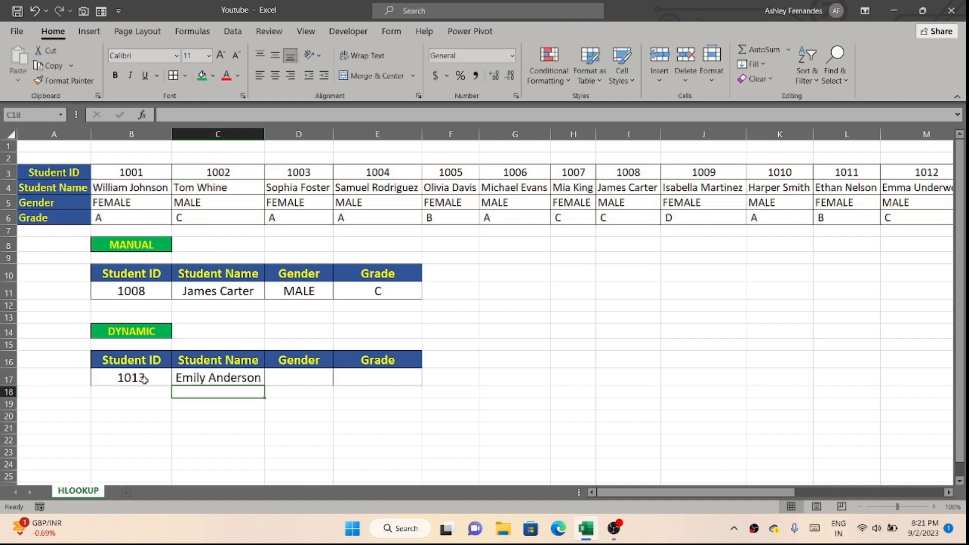
Step: Check the returned name against the source table and fill the C17 formula across D17:E17 for gender and grade
click(242, 379)
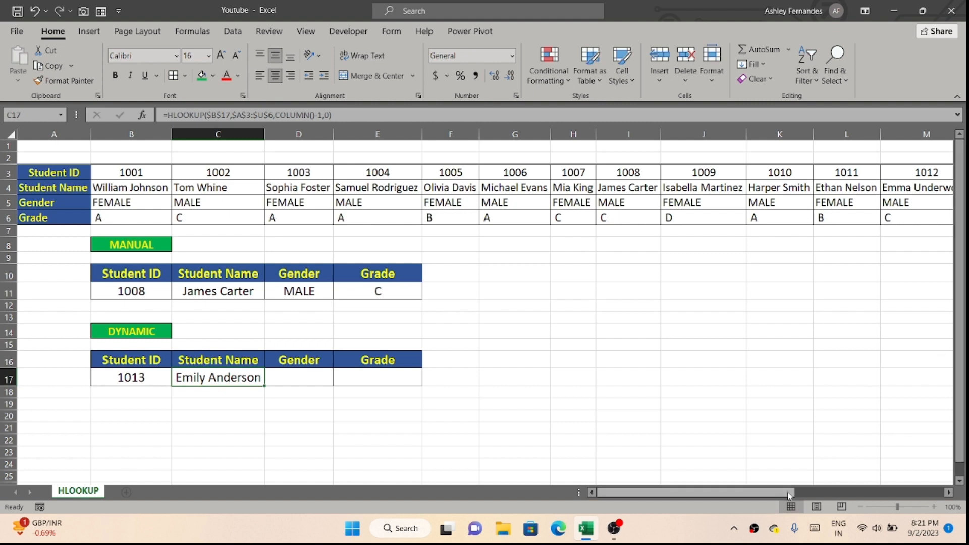
drag(794, 494, 811, 494)
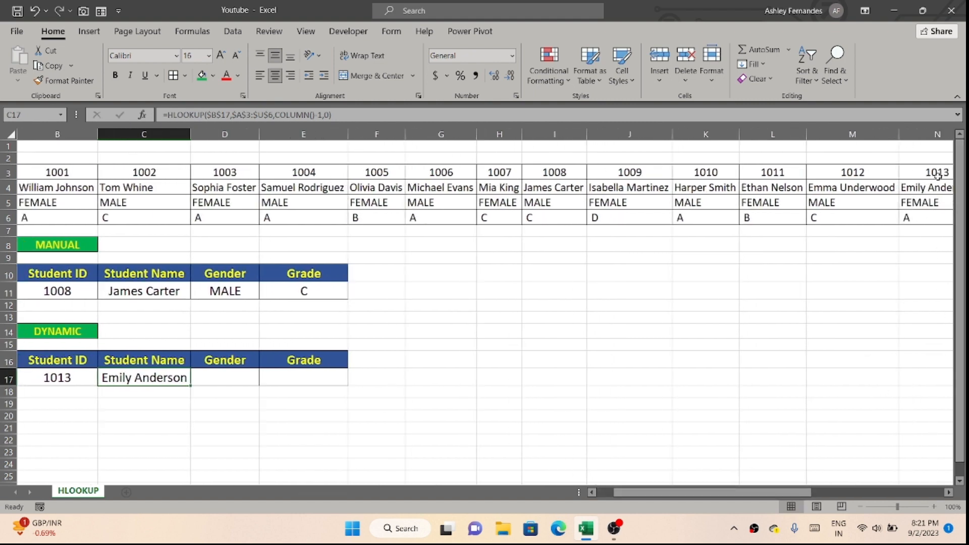
drag(937, 177, 938, 189)
drag(723, 494, 642, 513)
click(246, 377)
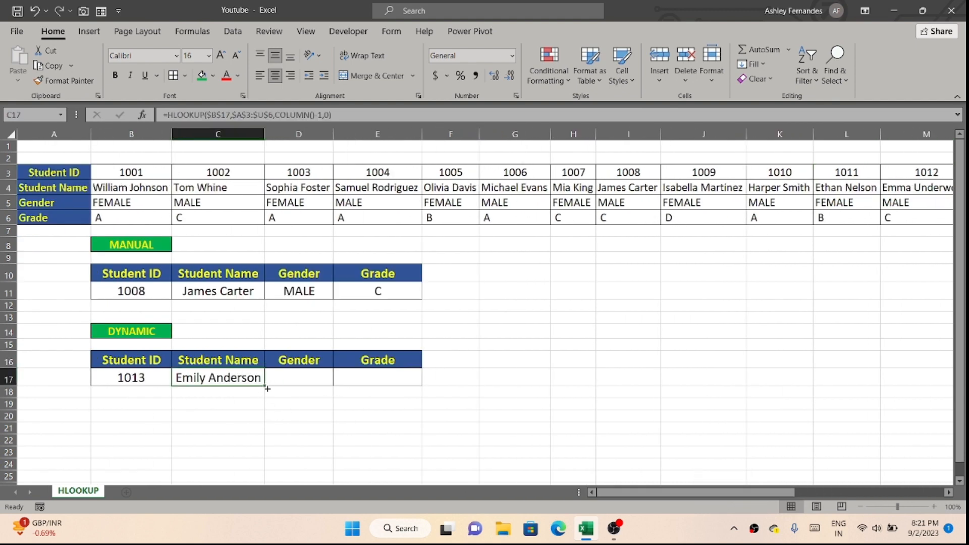
drag(261, 387, 394, 379)
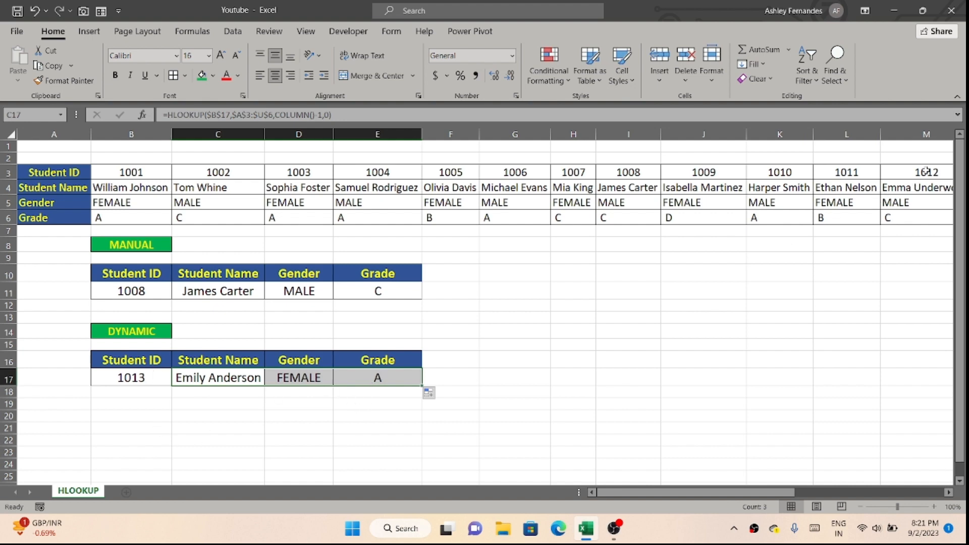
Step: Compare the filled results with the thirteenth student's source column and pick the fifteenth student ID from the dropdown in B17
scroll(923, 176, right, 2)
drag(858, 177, 830, 236)
scroll(802, 269, left, 1)
scroll(803, 268, left, 2)
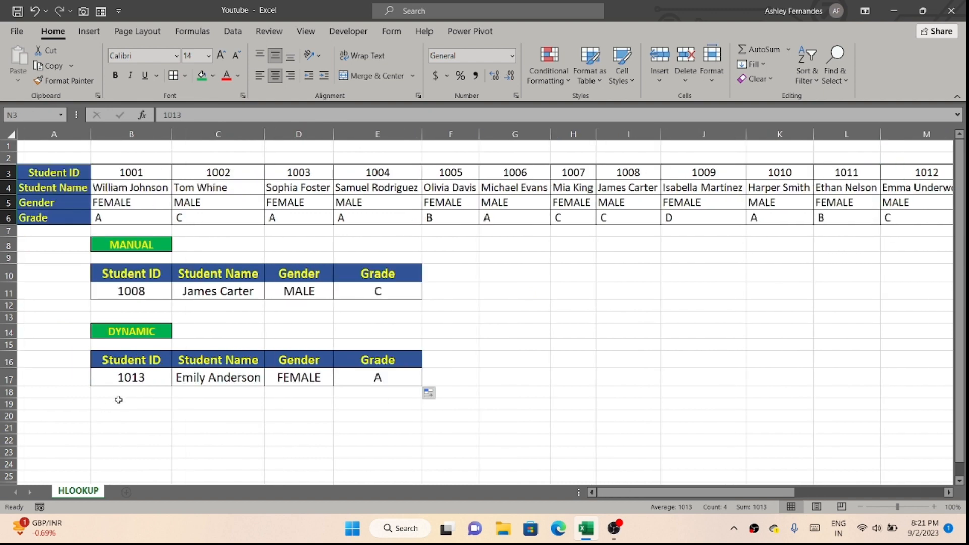
click(144, 379)
click(177, 379)
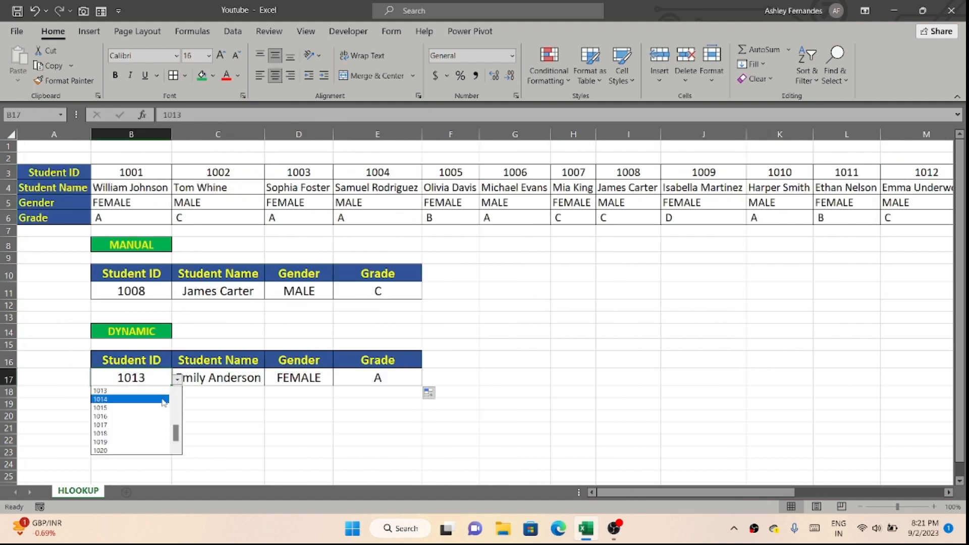
click(153, 409)
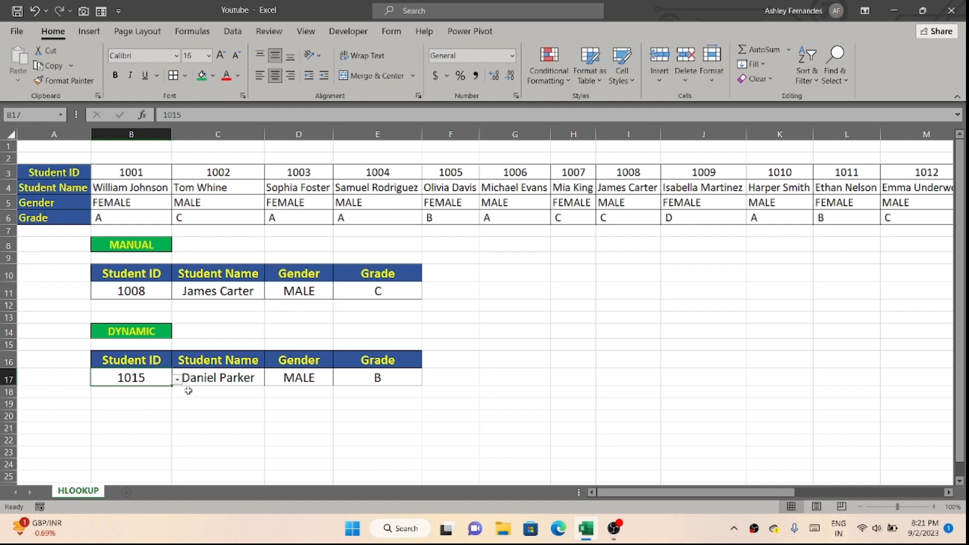